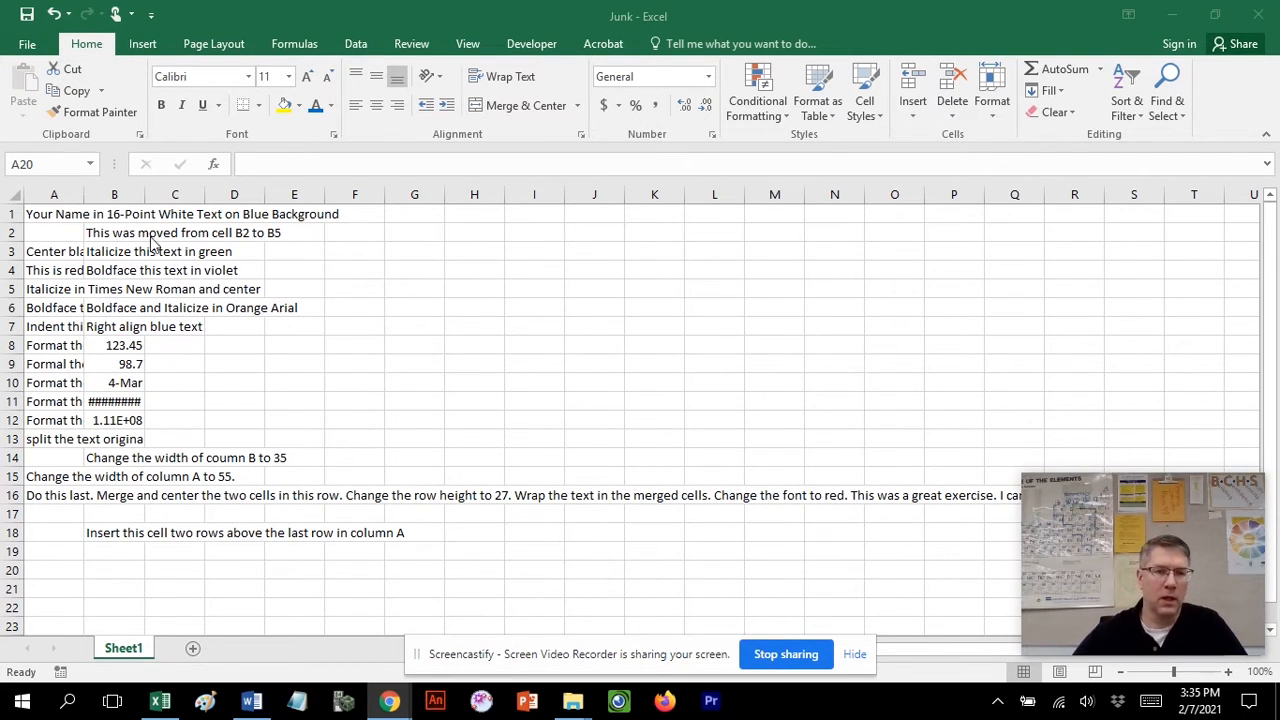
Widen column A to fit its text and set cell A1's font size to 16.
click(87, 192)
drag(87, 192, 457, 193)
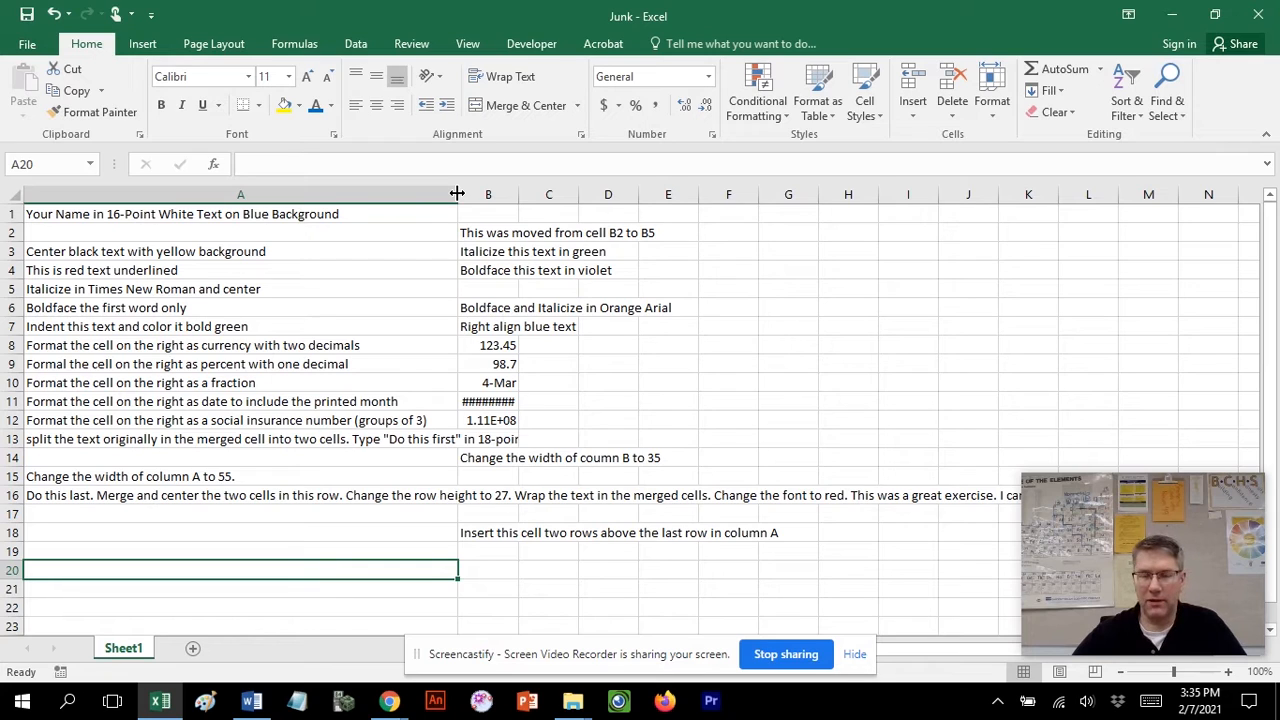
click(262, 216)
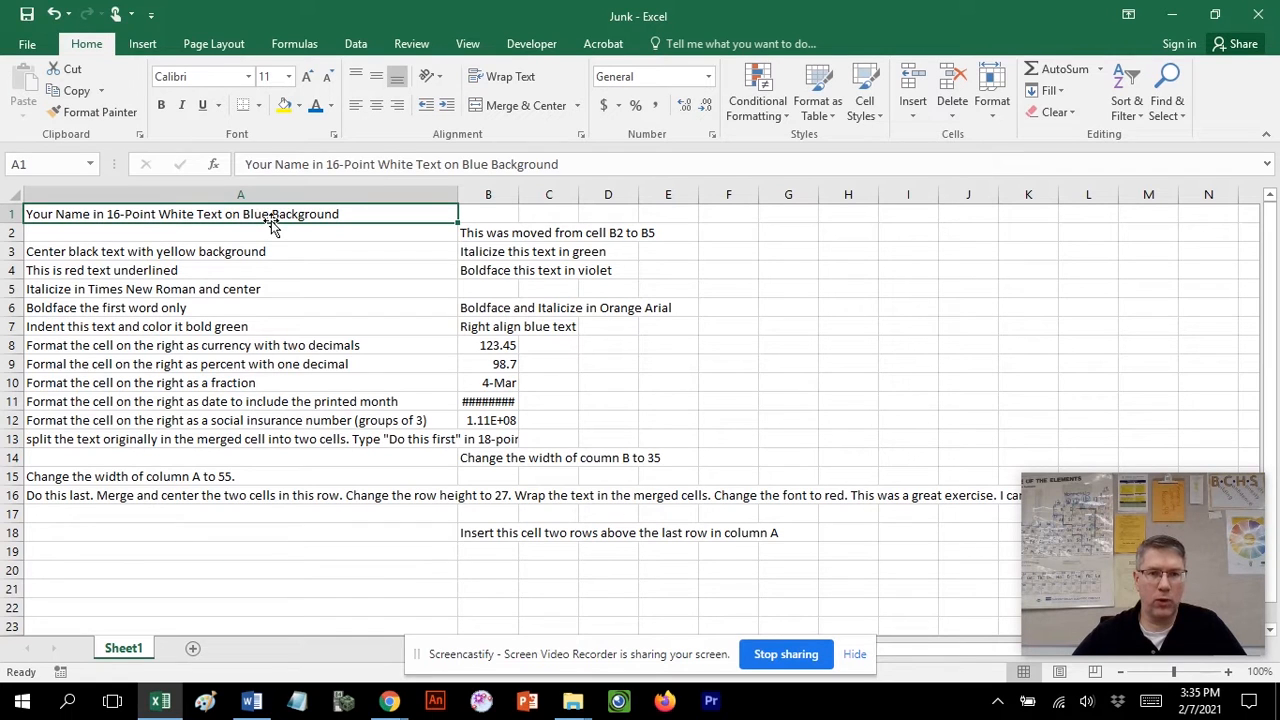
click(288, 77)
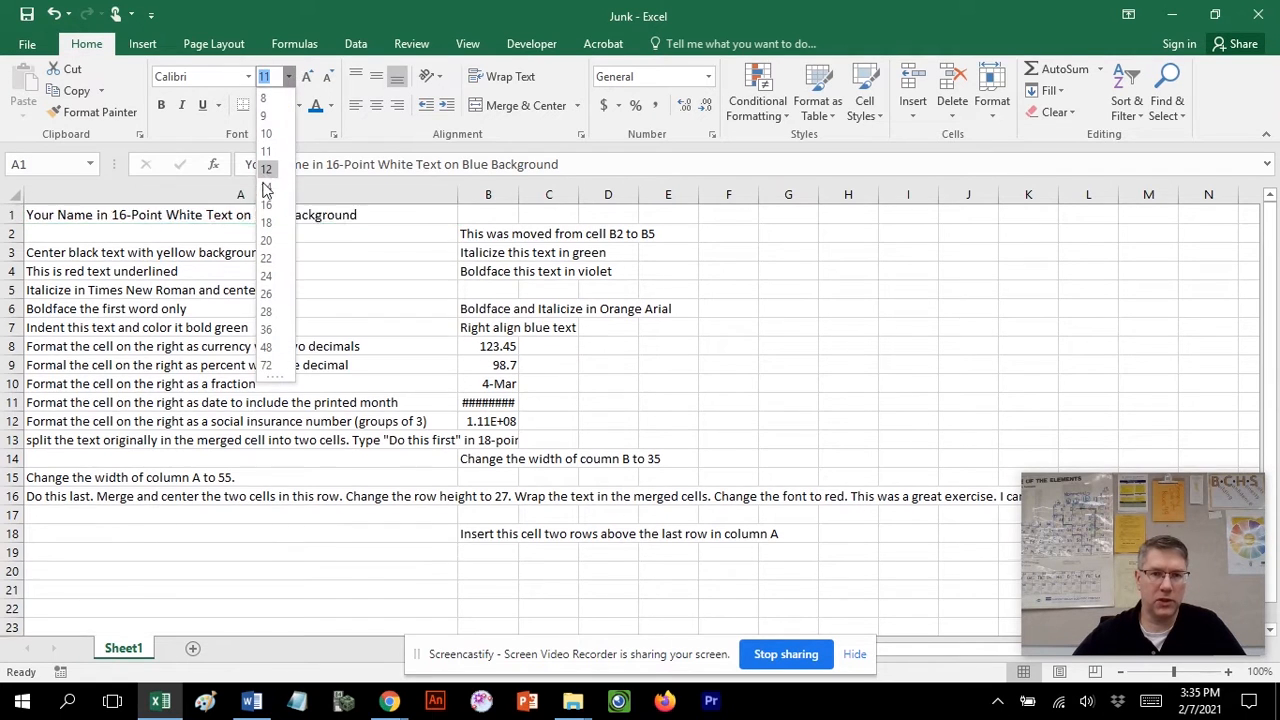
click(266, 205)
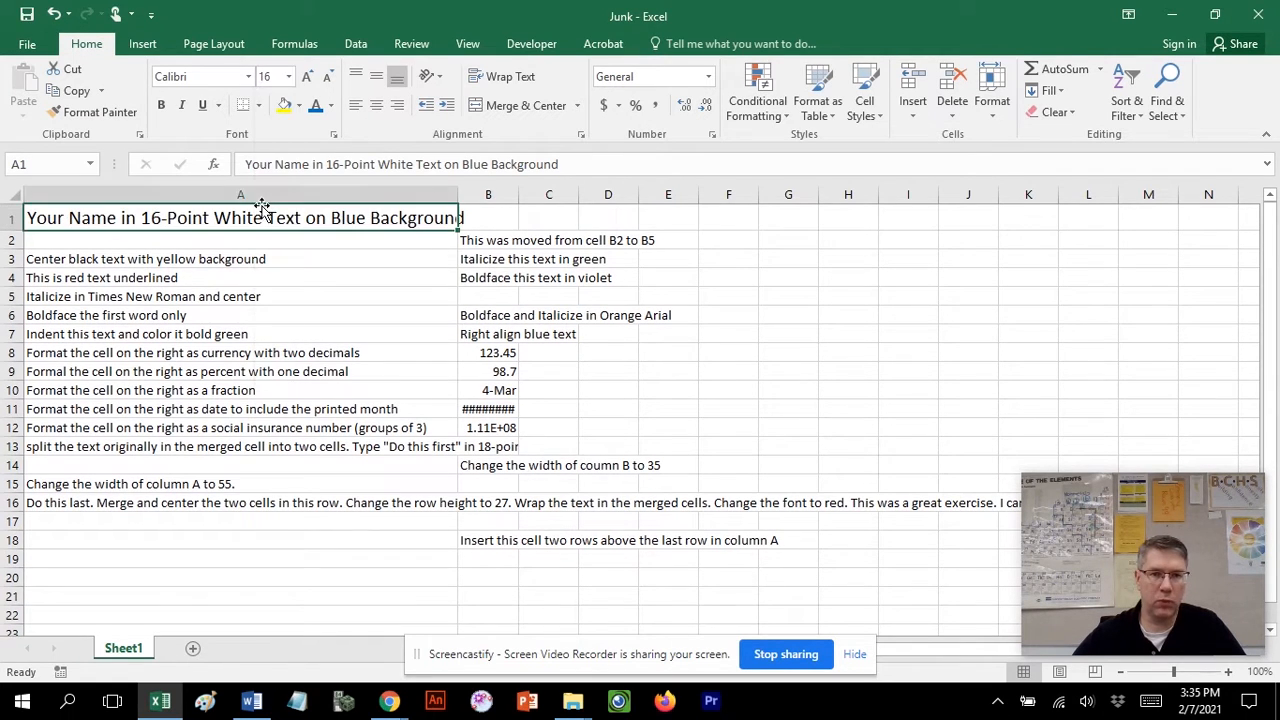
Format cell A1 with white bold text on a blue fill.
click(331, 106)
click(315, 170)
click(298, 105)
click(347, 148)
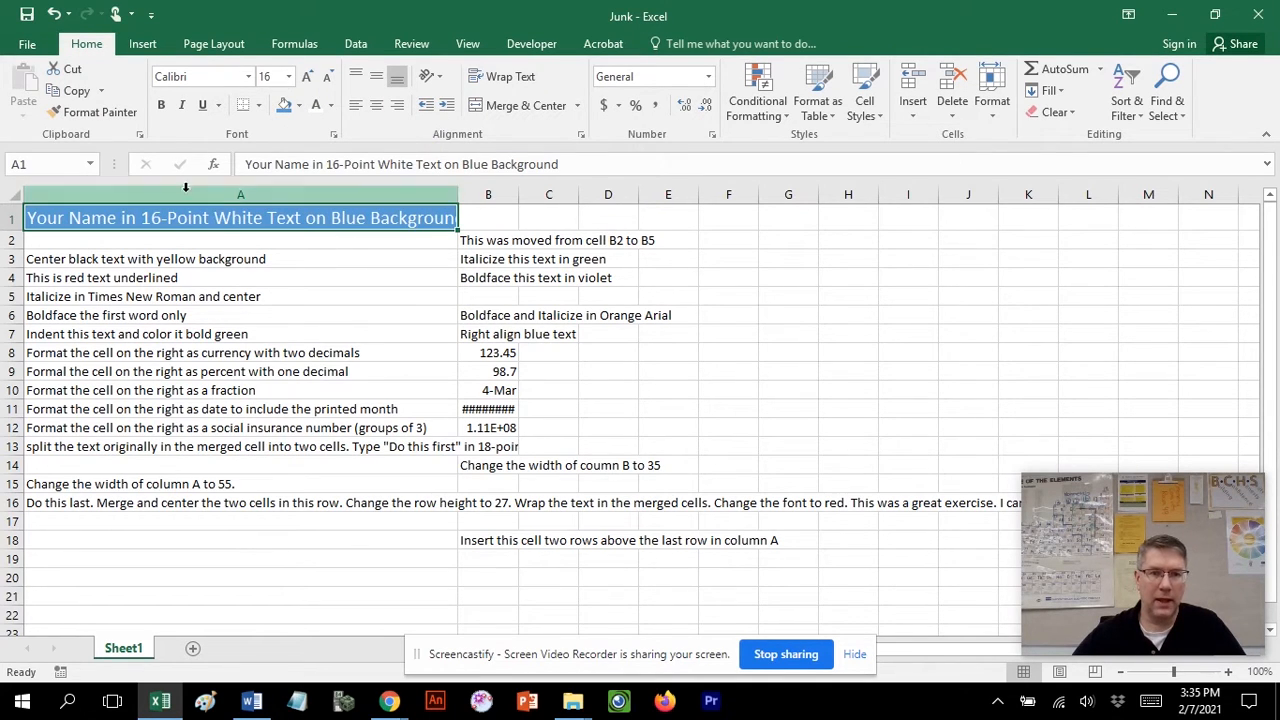
click(163, 105)
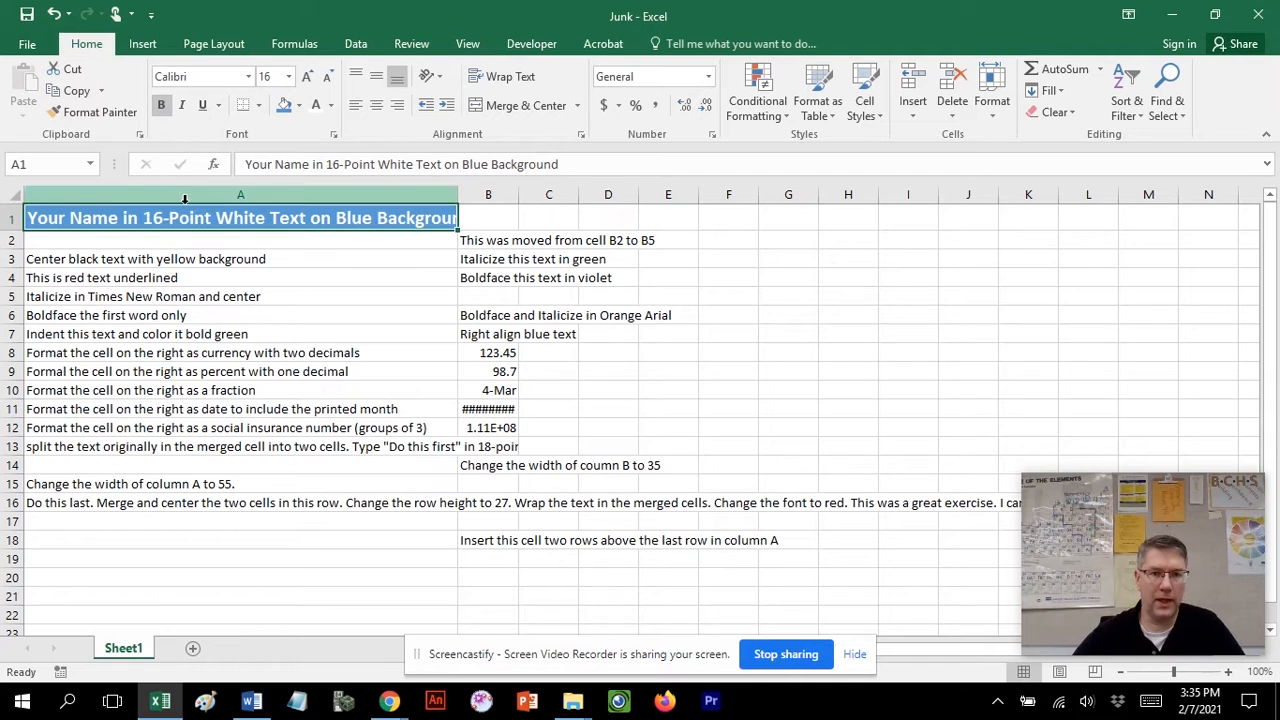
Replace the text in cell A1 with the teacher's name.
text(Mr)
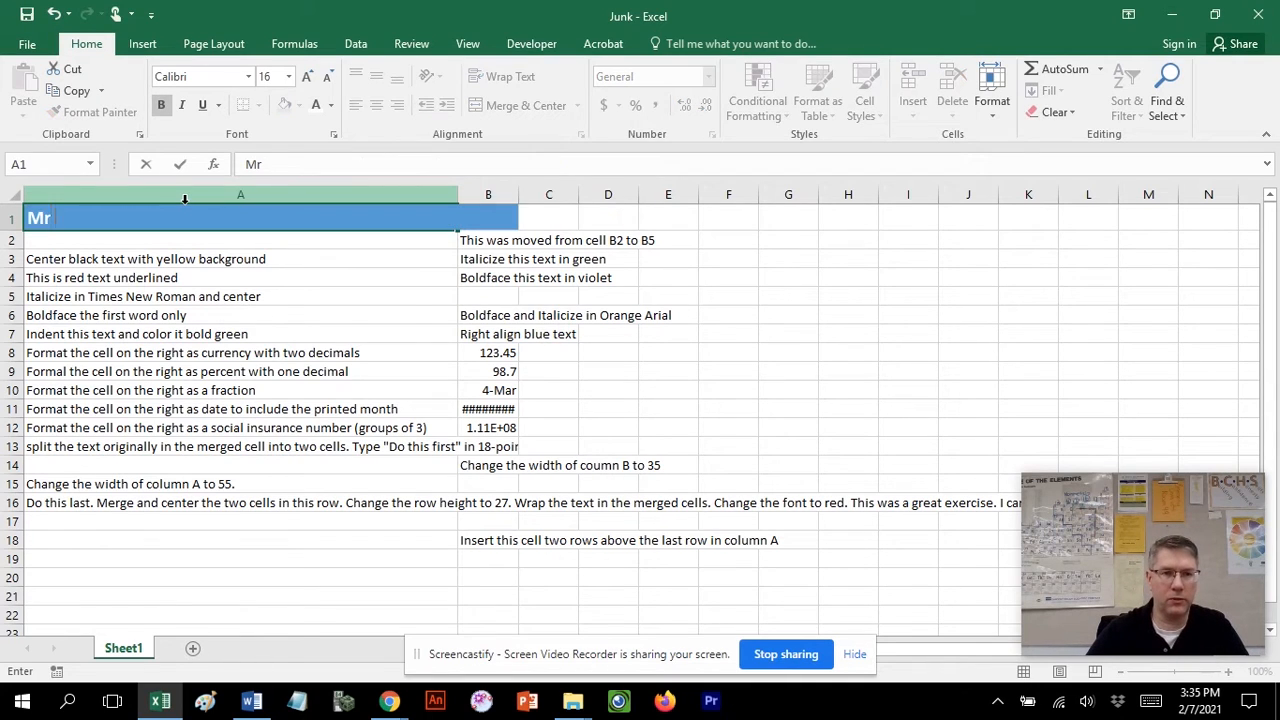
text( .Montgomery)
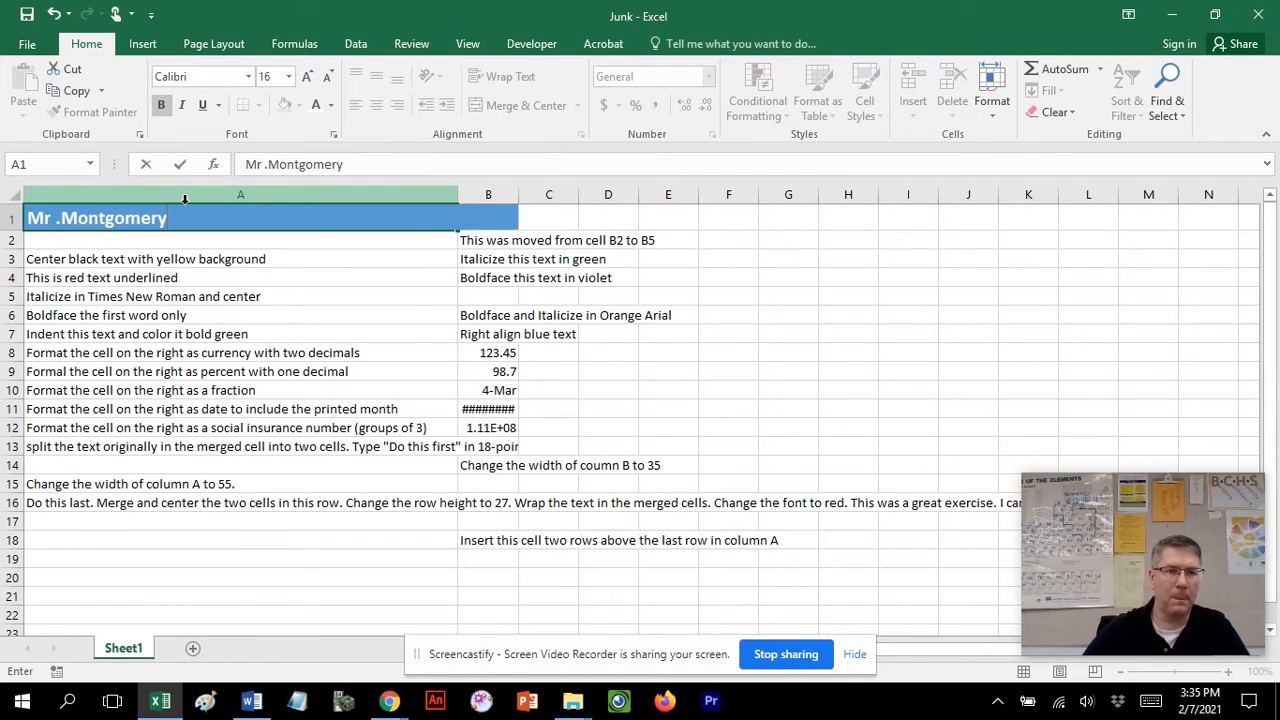
Fill cell A3 with a yellow background.
click(158, 263)
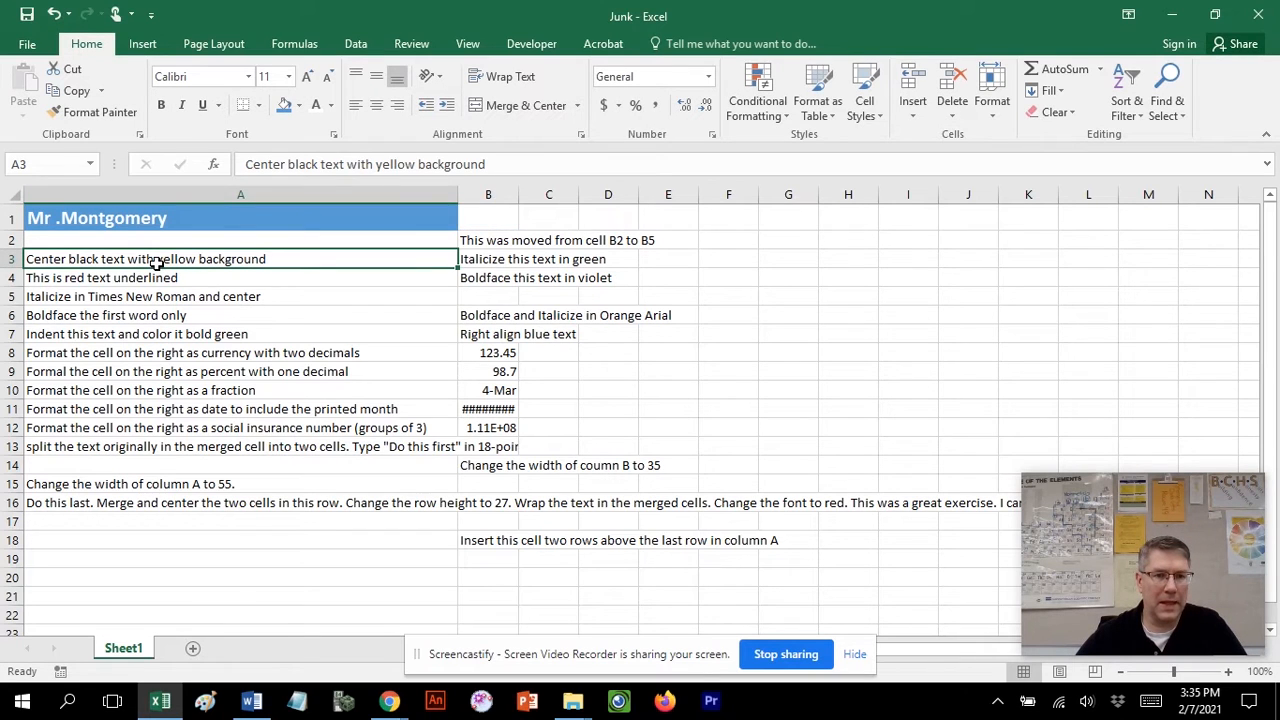
click(297, 106)
click(334, 251)
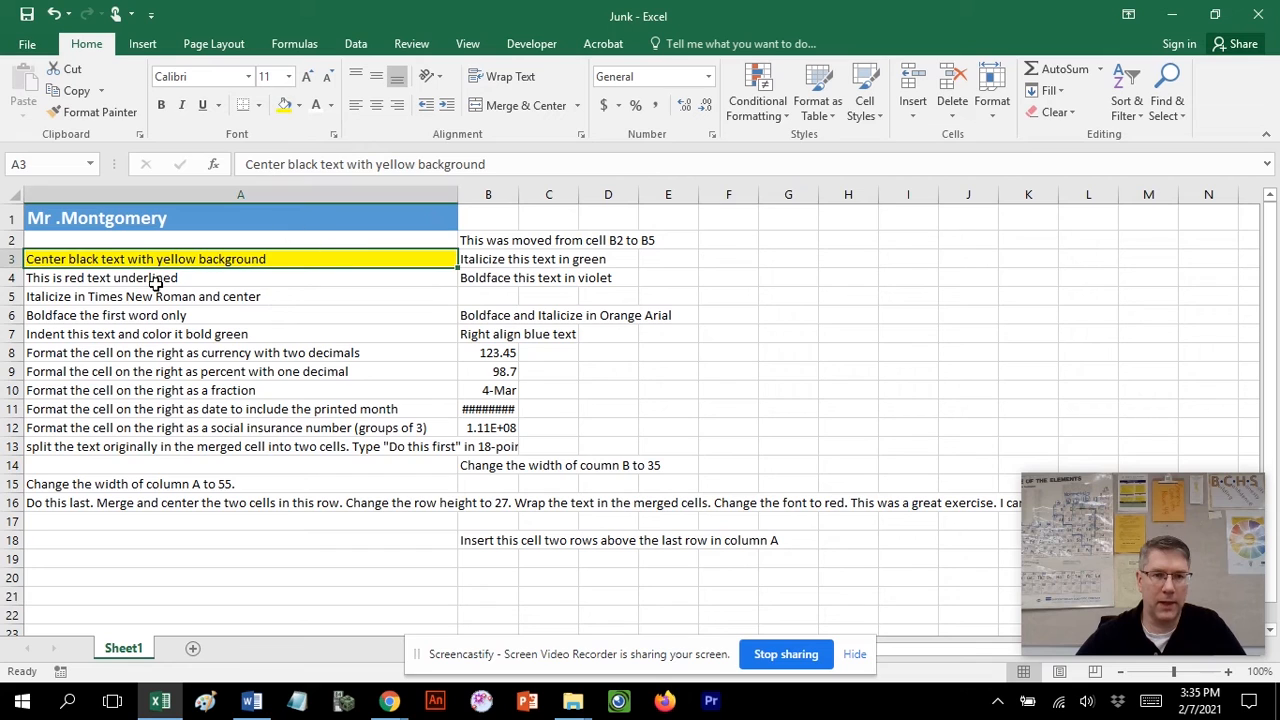
Underline the text in cell A4 and make it red.
click(153, 282)
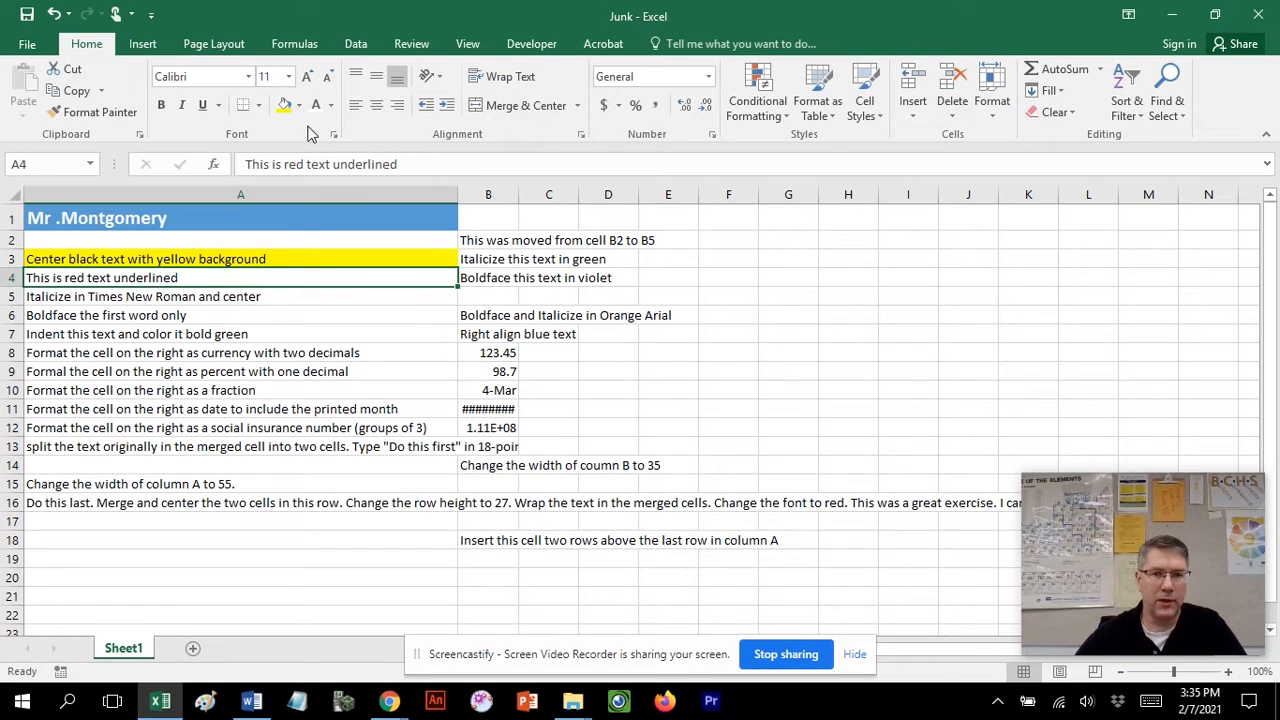
click(331, 105)
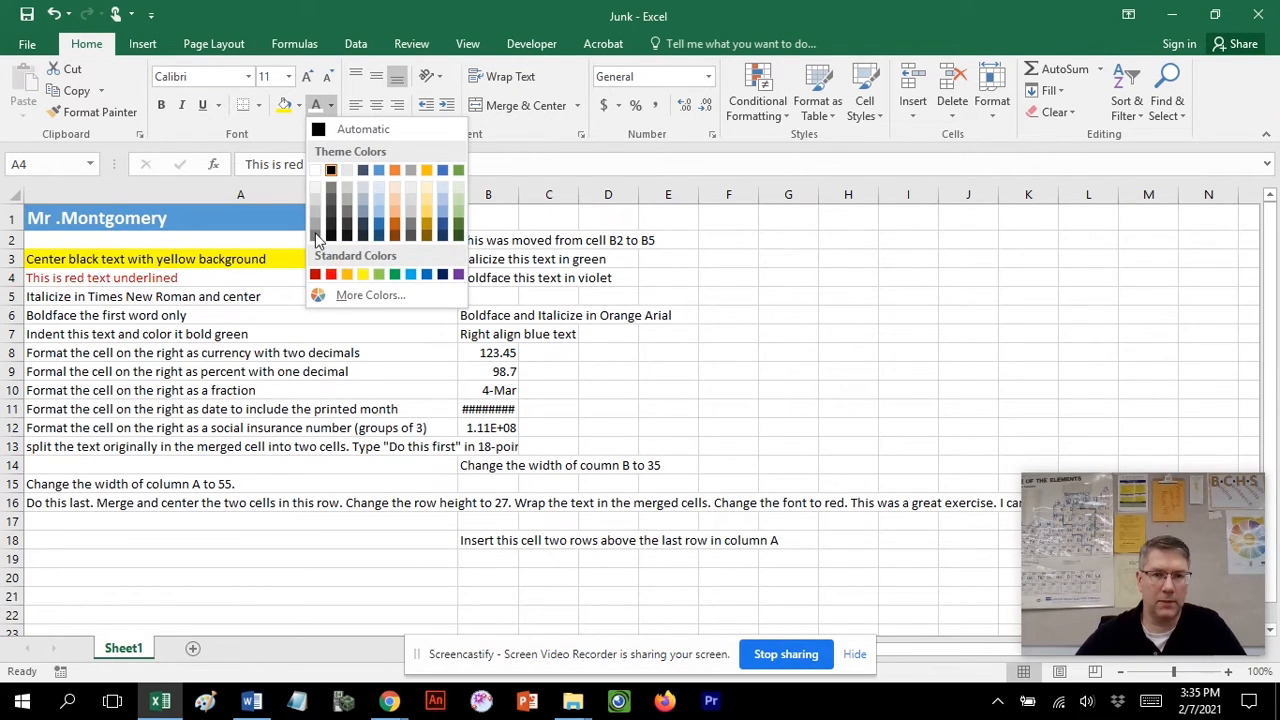
click(202, 105)
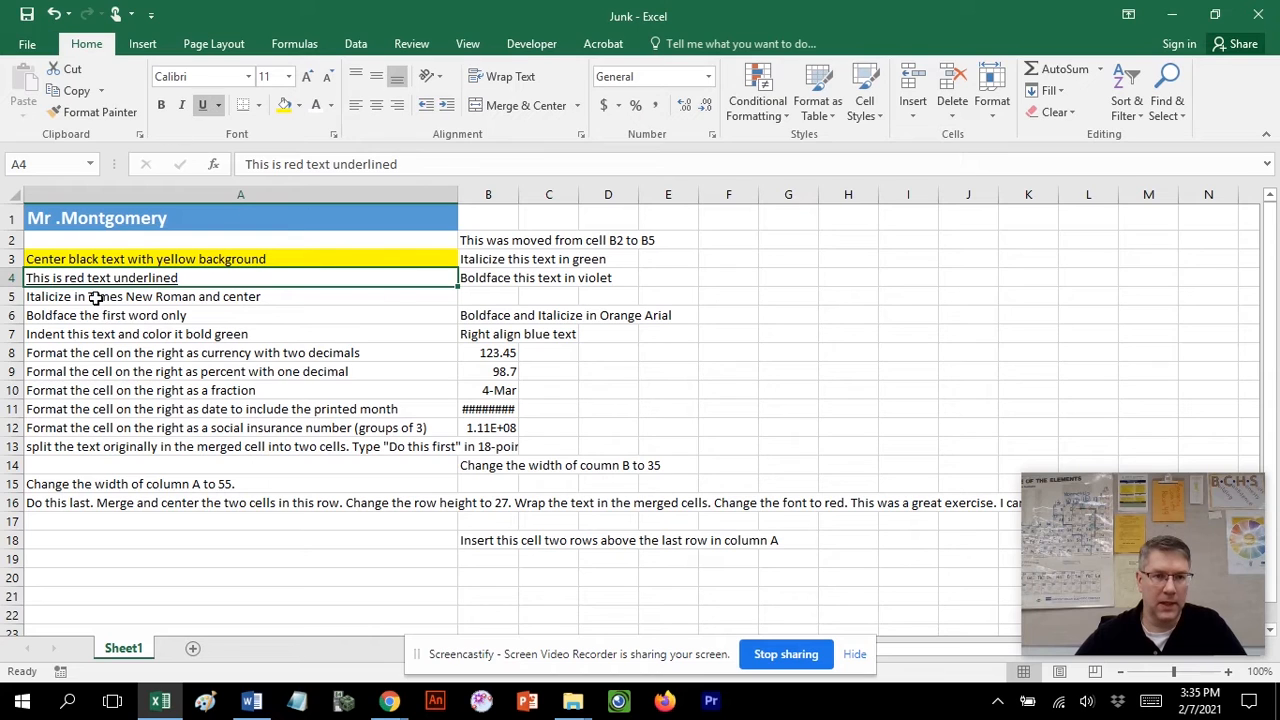
click(95, 297)
click(126, 277)
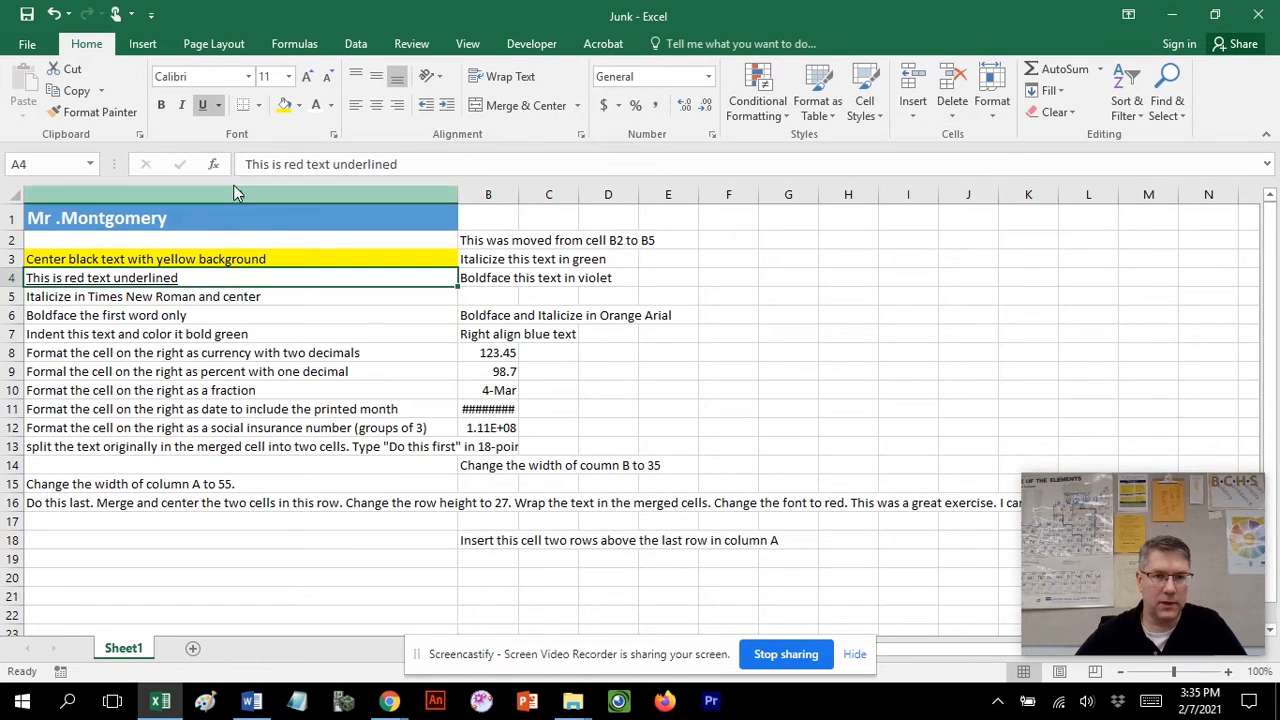
click(332, 106)
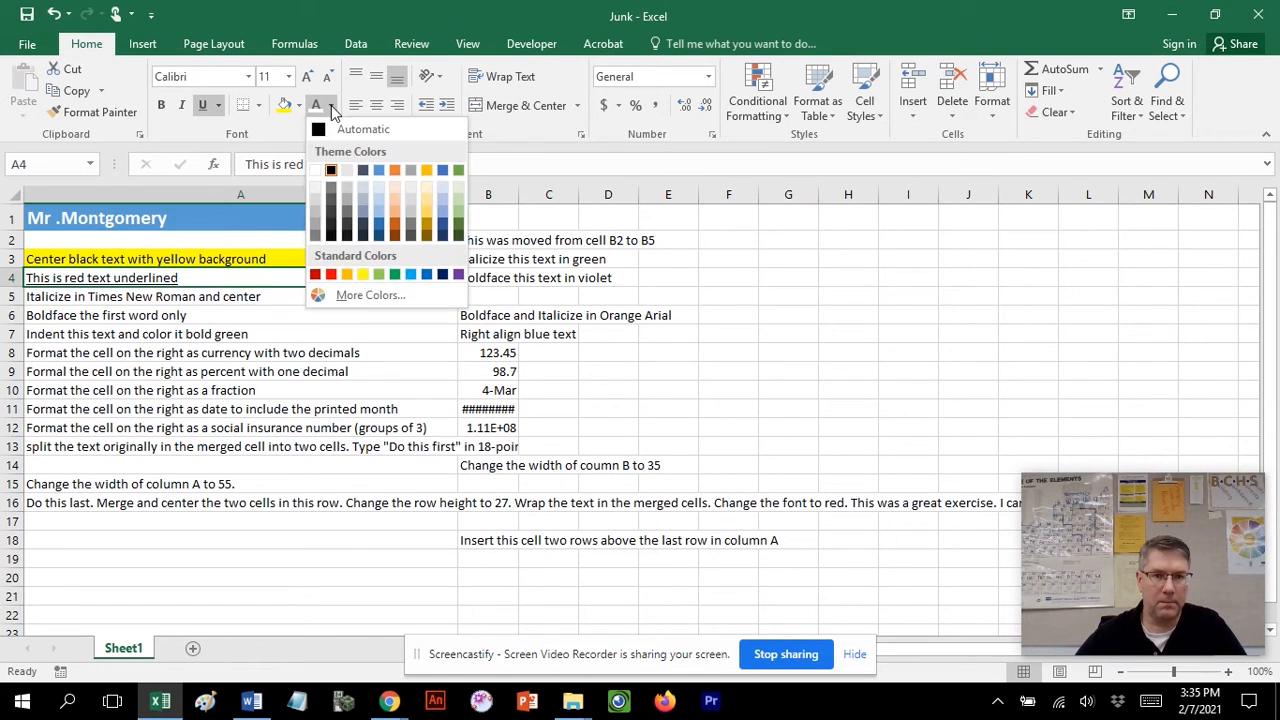
click(331, 274)
Format cell A5 as italic Times New Roman text and center it.
click(110, 301)
click(183, 105)
click(199, 74)
text(Times)
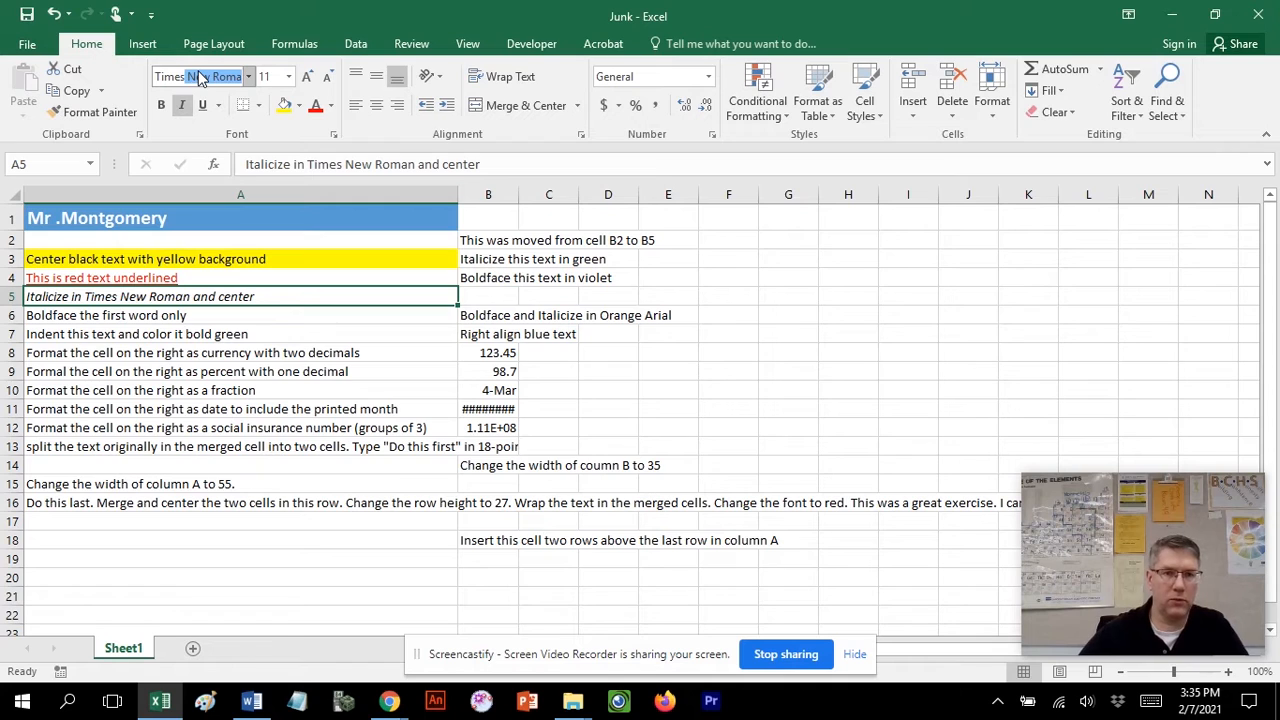
key(Return)
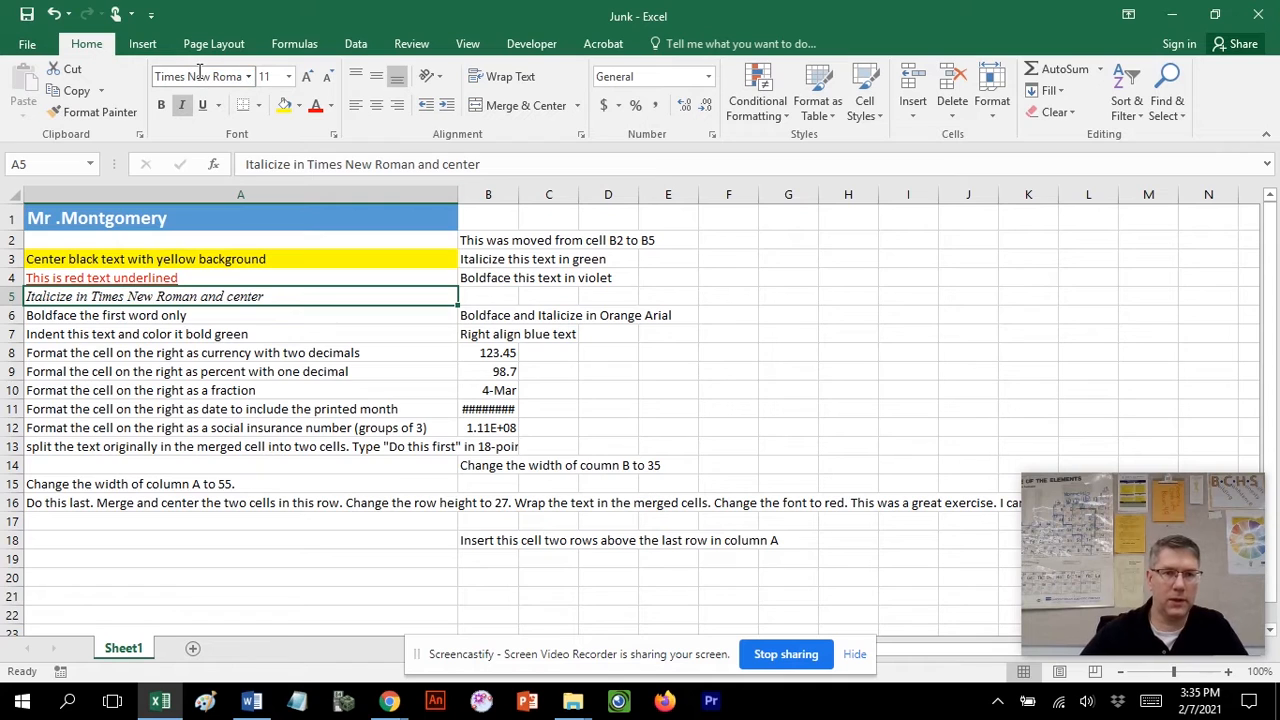
click(378, 107)
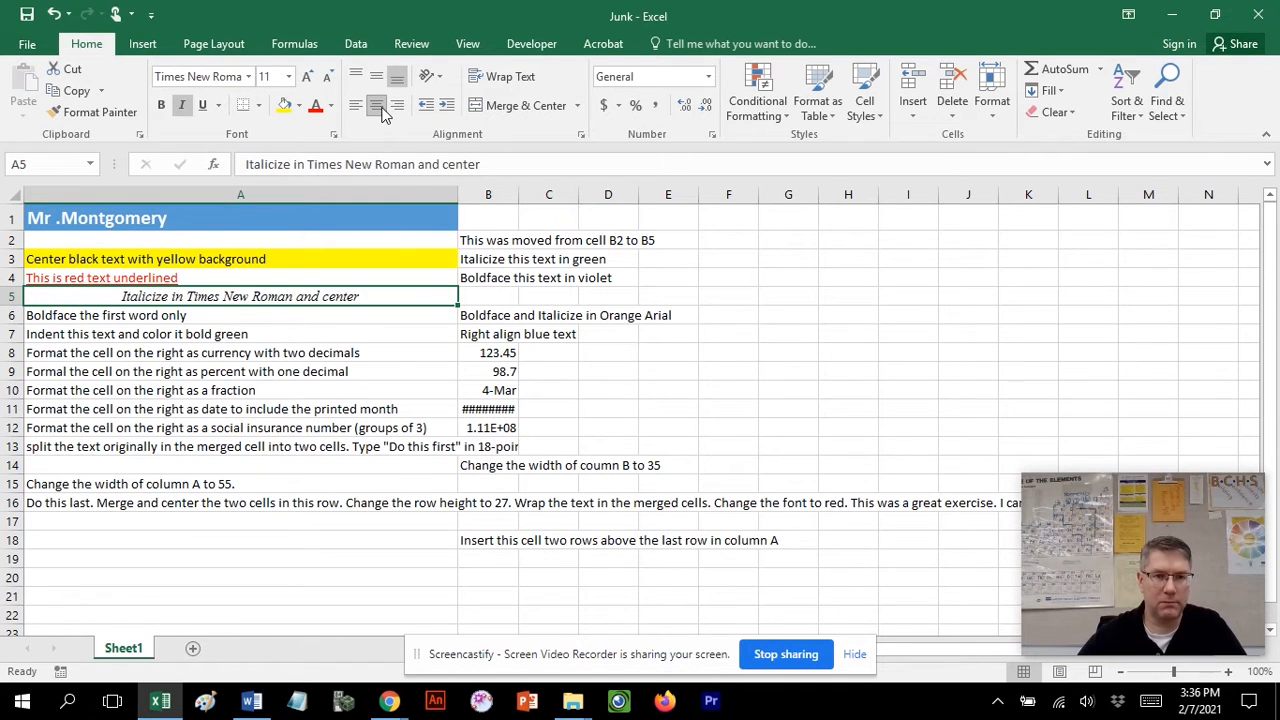
Bold only the first word, Boldface, inside cell A6.
click(145, 318)
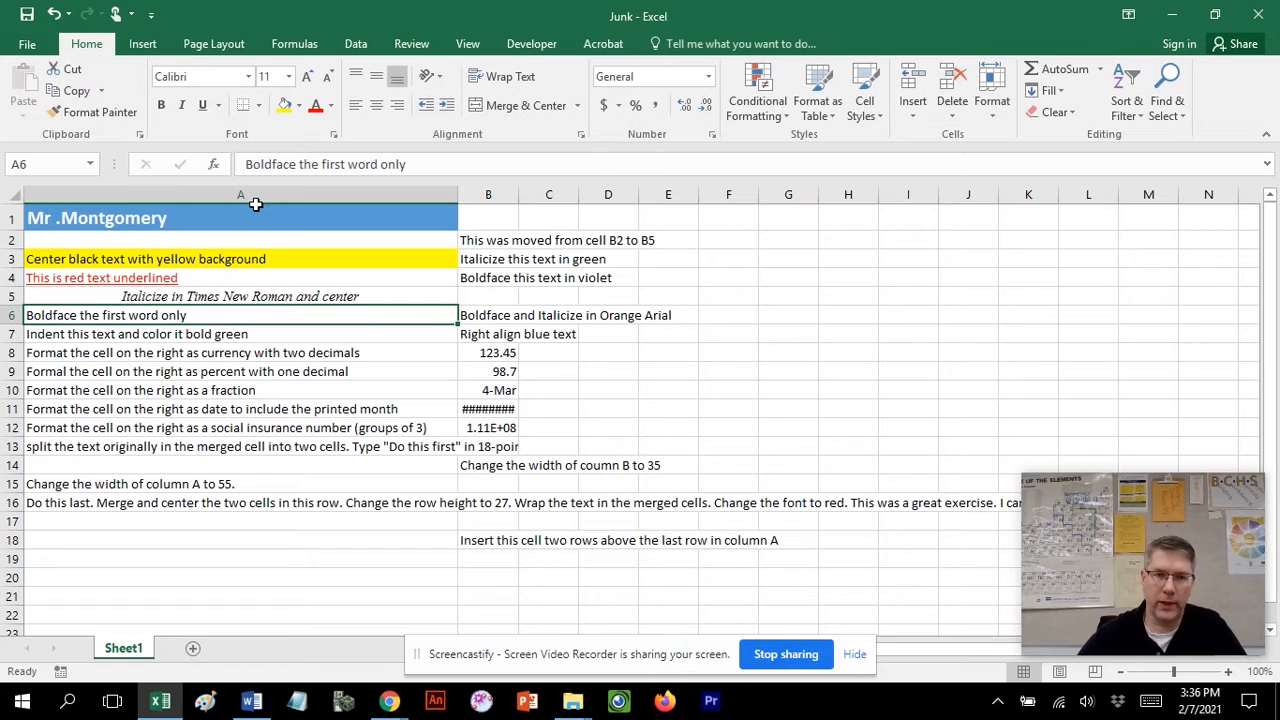
drag(298, 167, 241, 167)
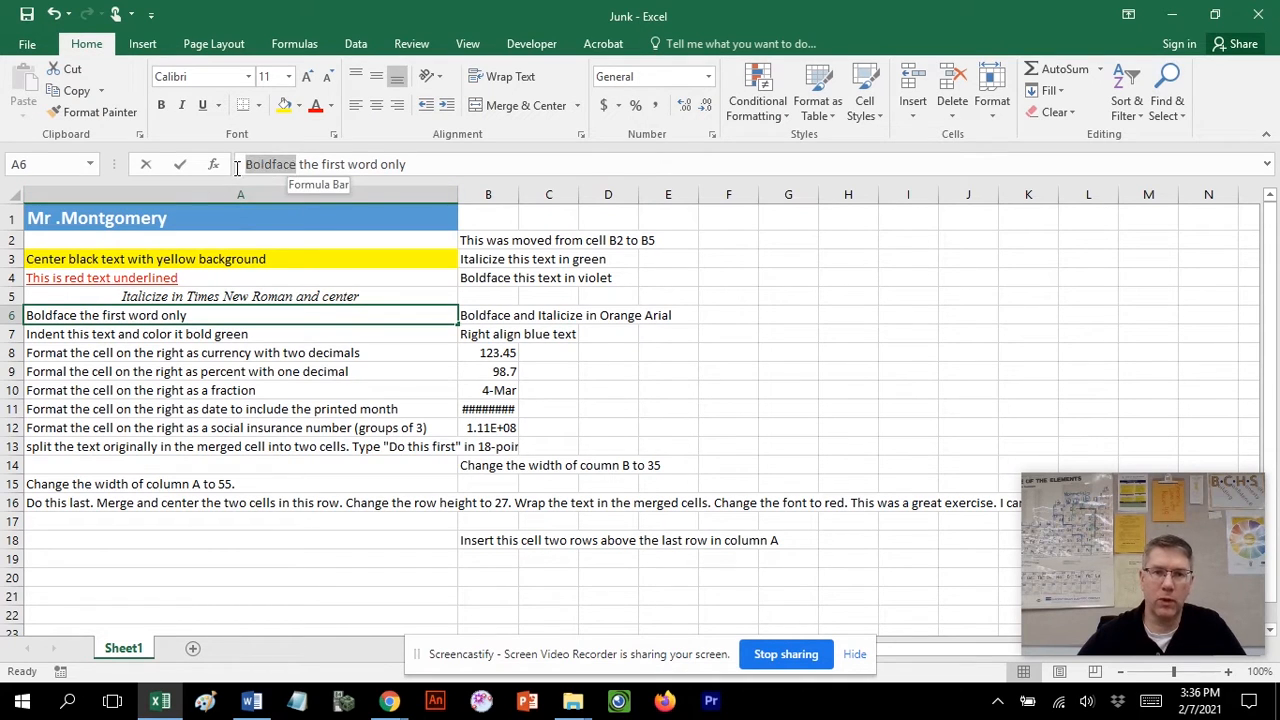
click(162, 106)
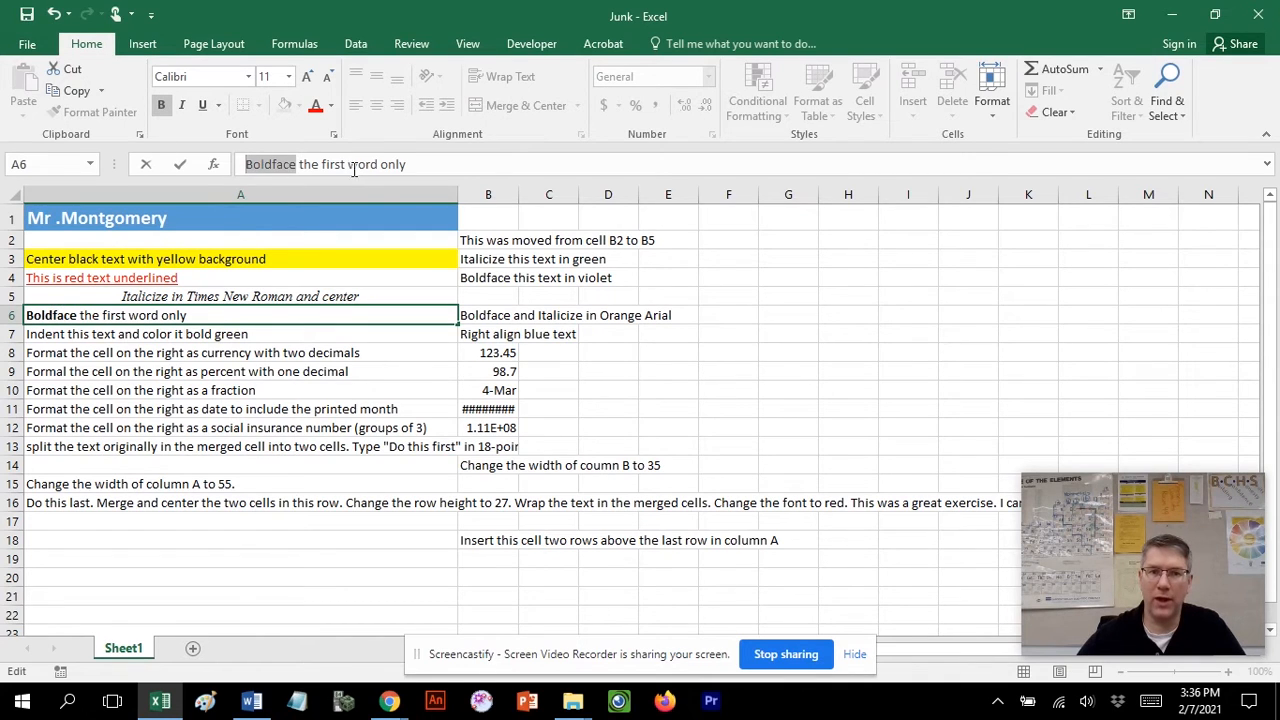
Indent the text of cell A7 by two levels.
click(212, 446)
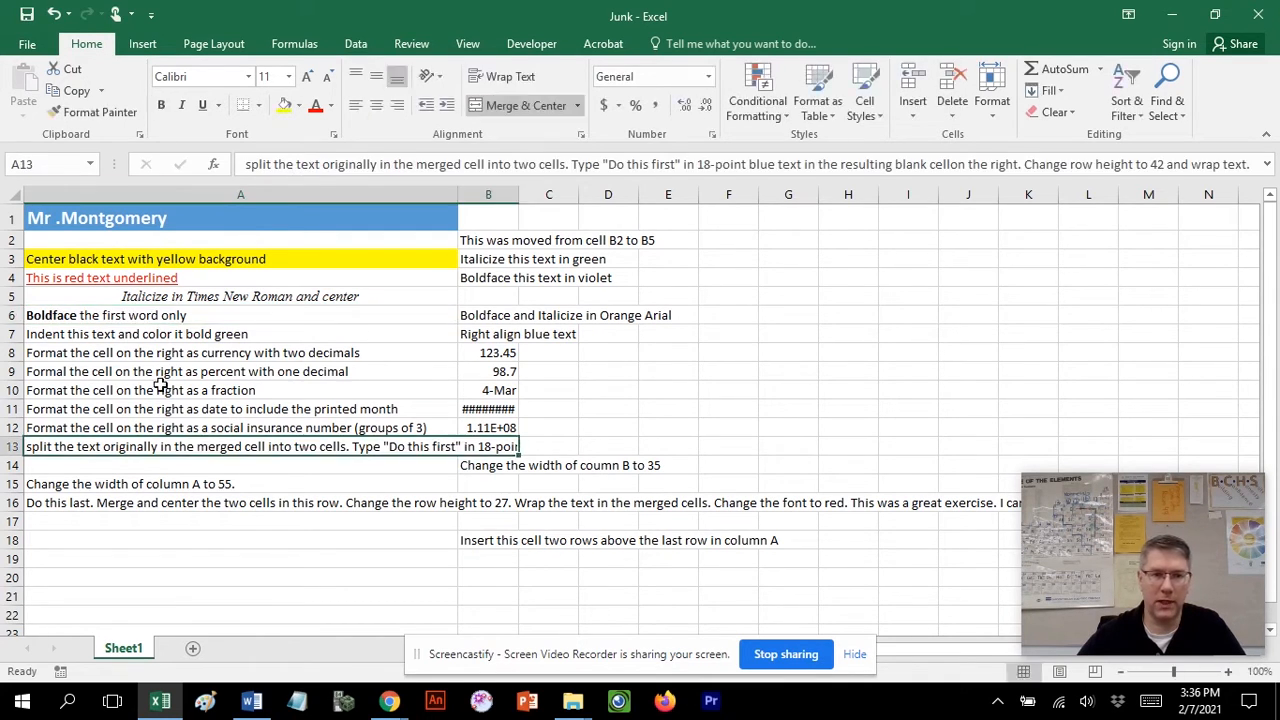
click(115, 338)
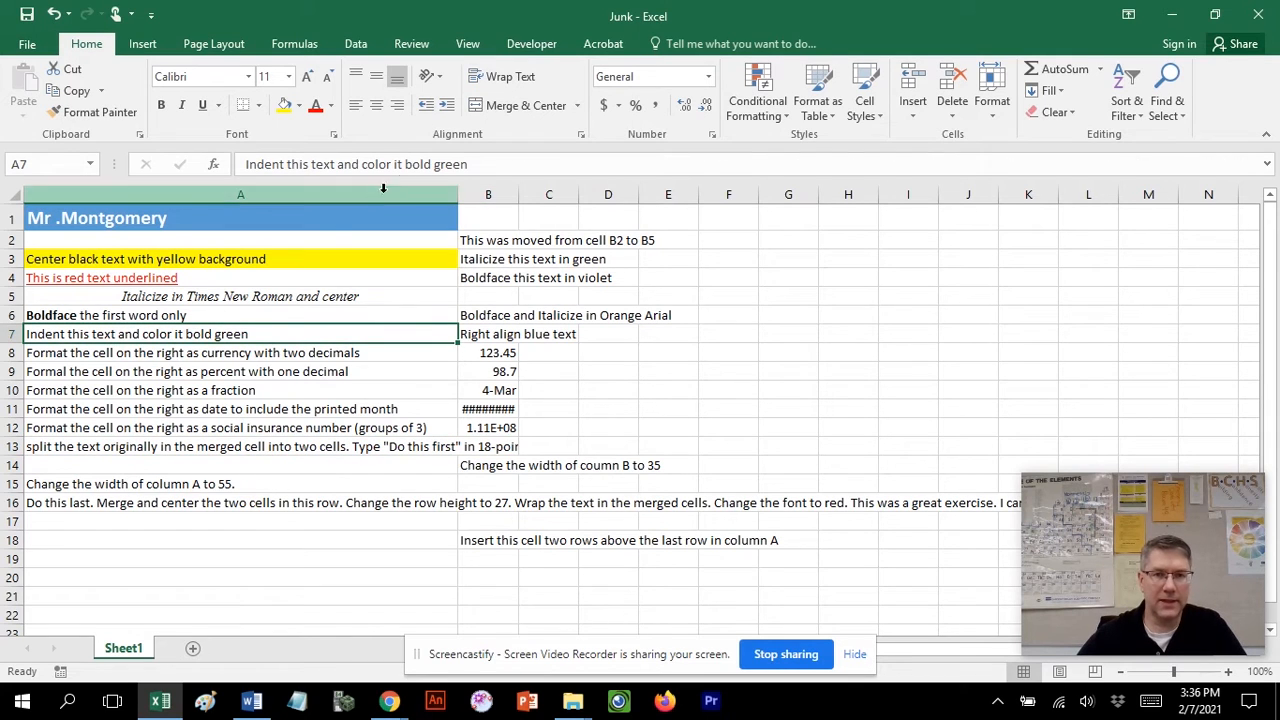
click(450, 110)
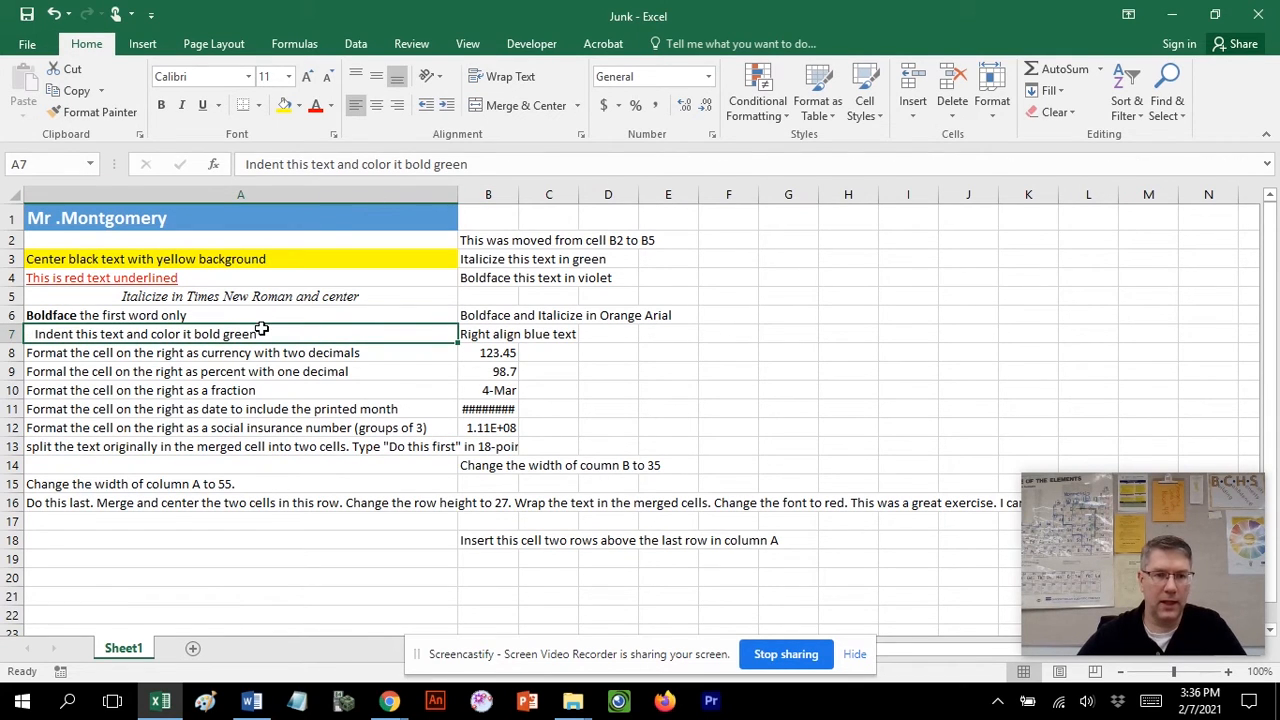
click(443, 108)
Make the text of cell A7 bold and green.
click(161, 105)
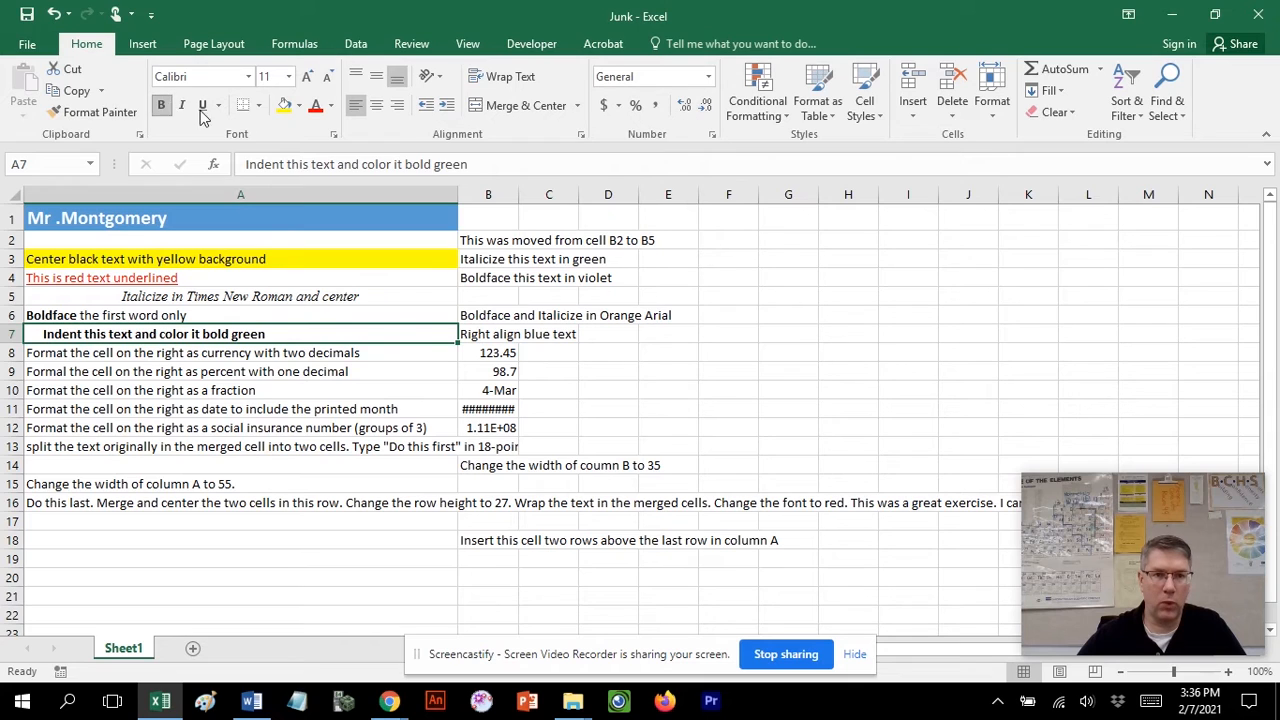
click(322, 107)
click(330, 106)
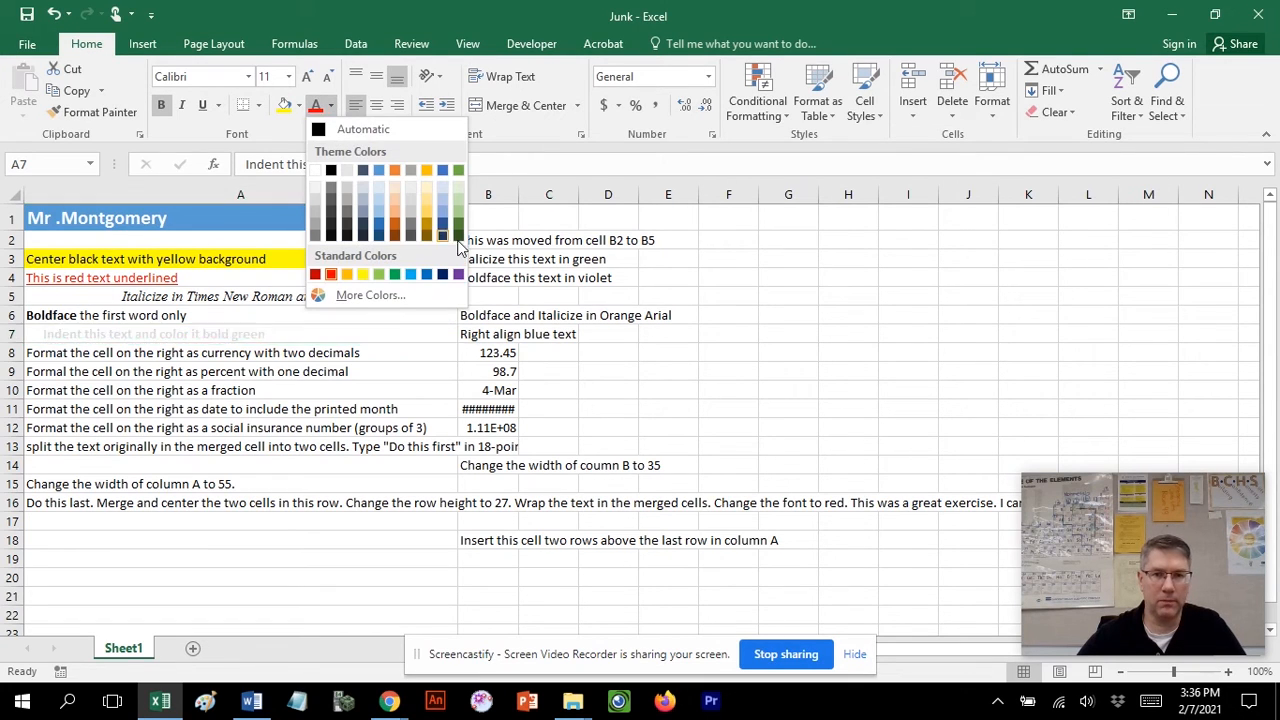
click(459, 210)
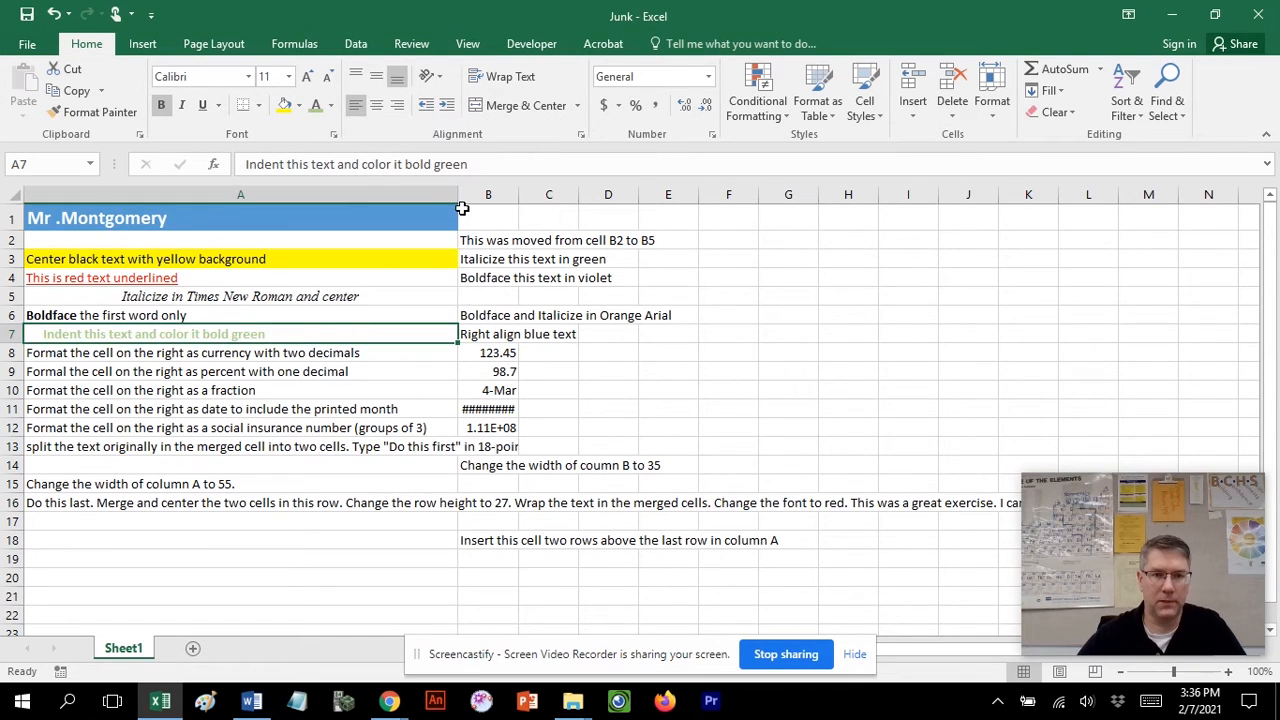
Apply the Currency number format to cell B8.
click(86, 360)
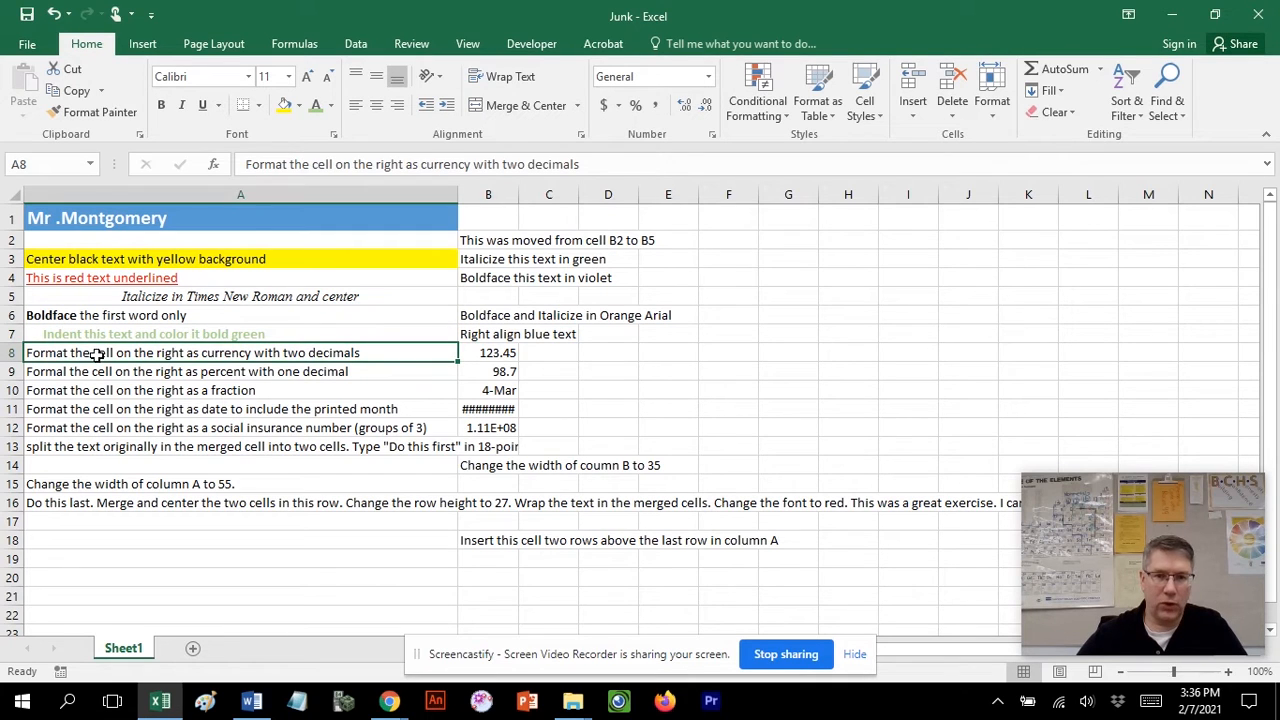
click(500, 353)
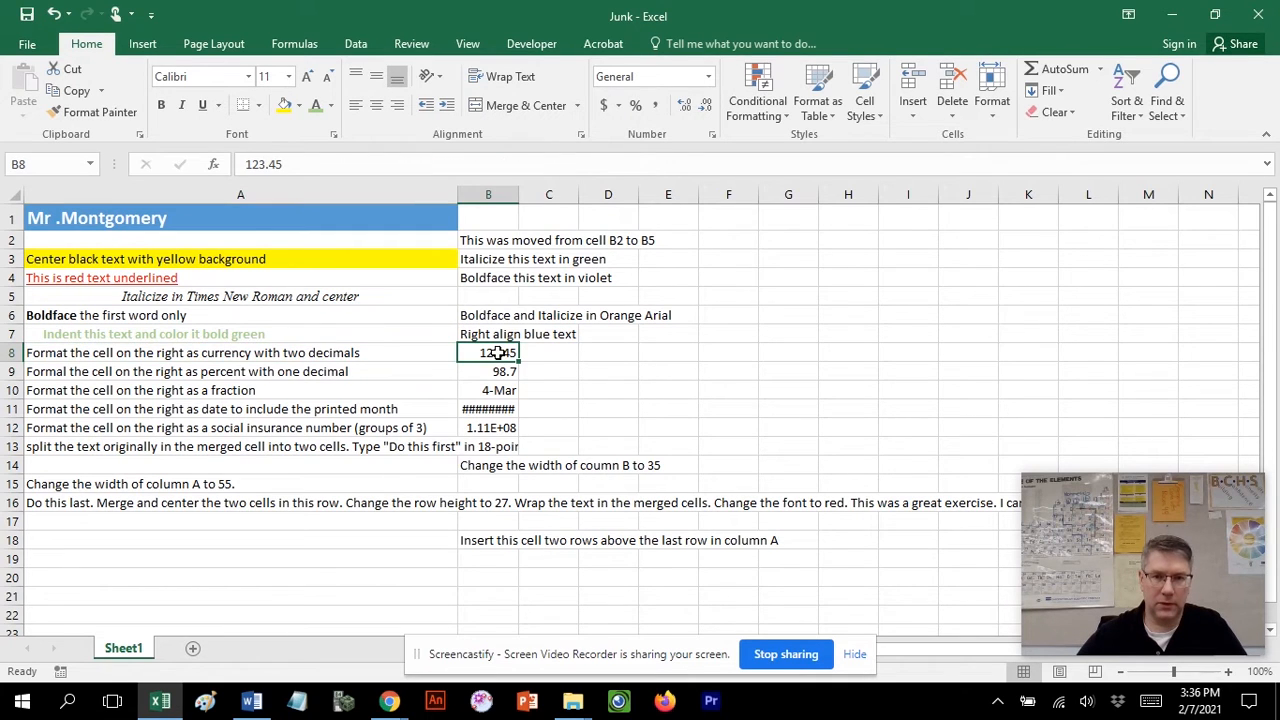
click(708, 78)
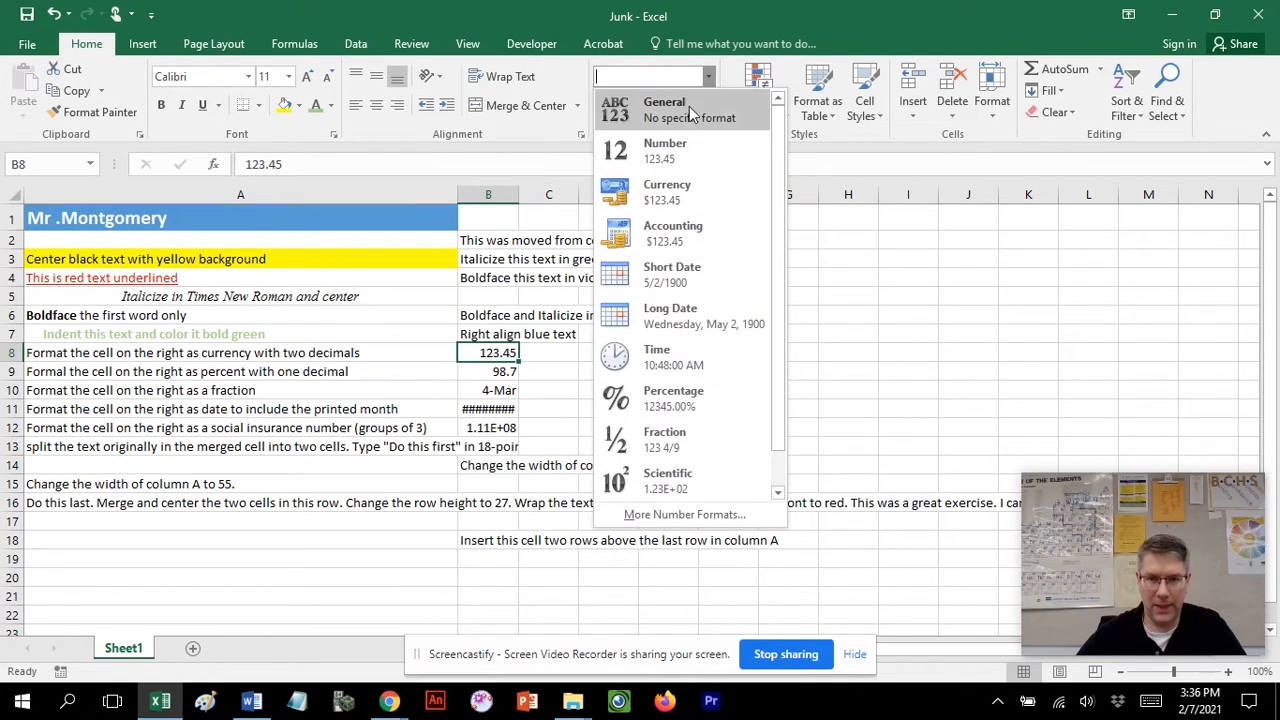
click(668, 192)
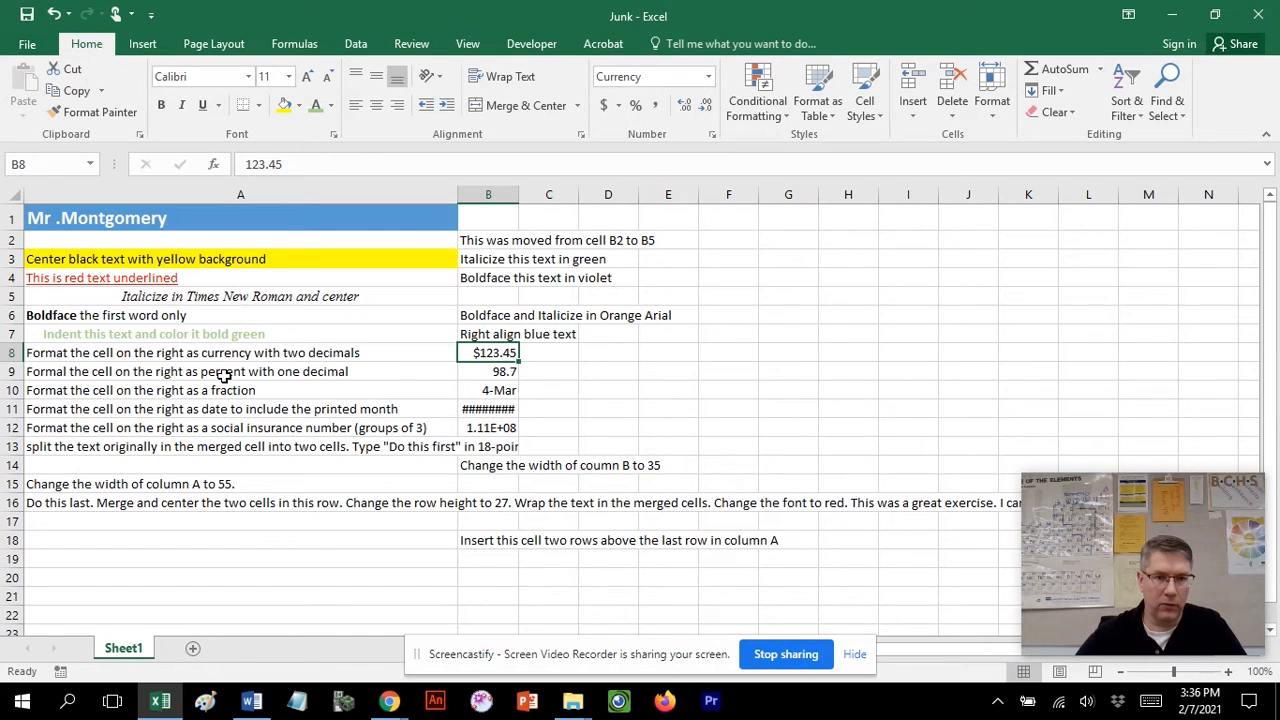
Apply percent style to cell B9 and correct its value to 98.7%.
click(482, 374)
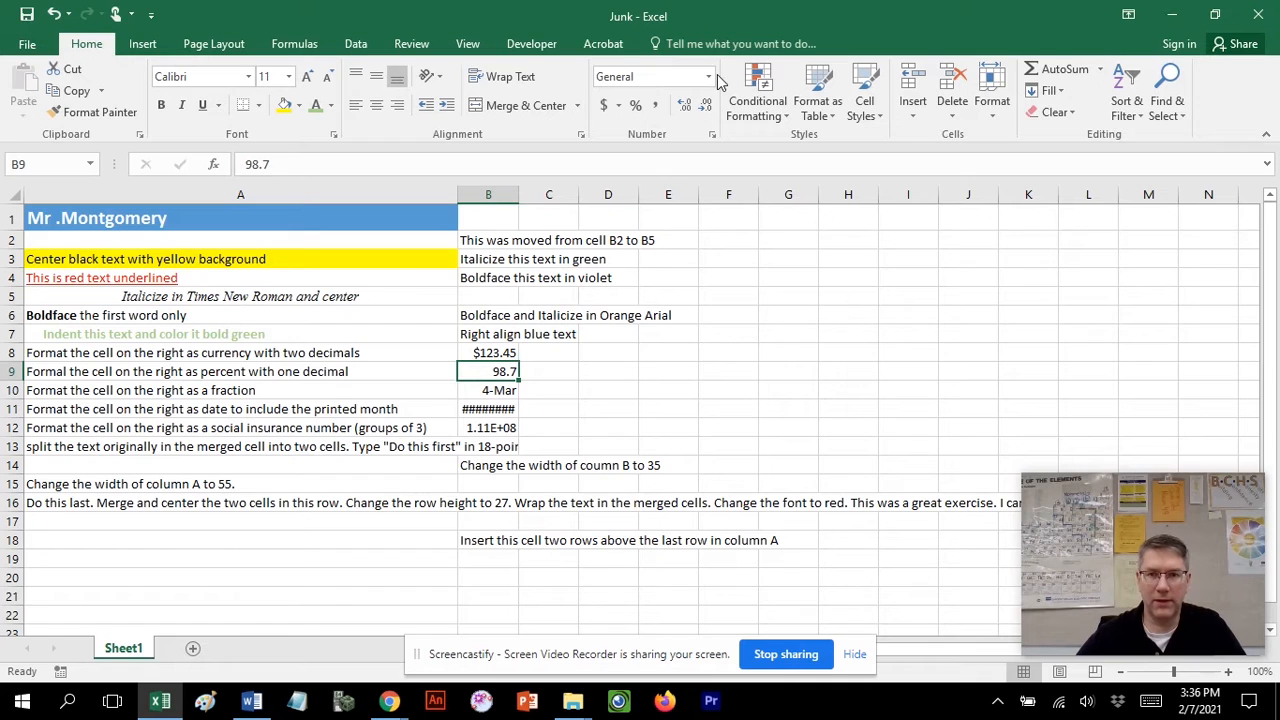
click(635, 108)
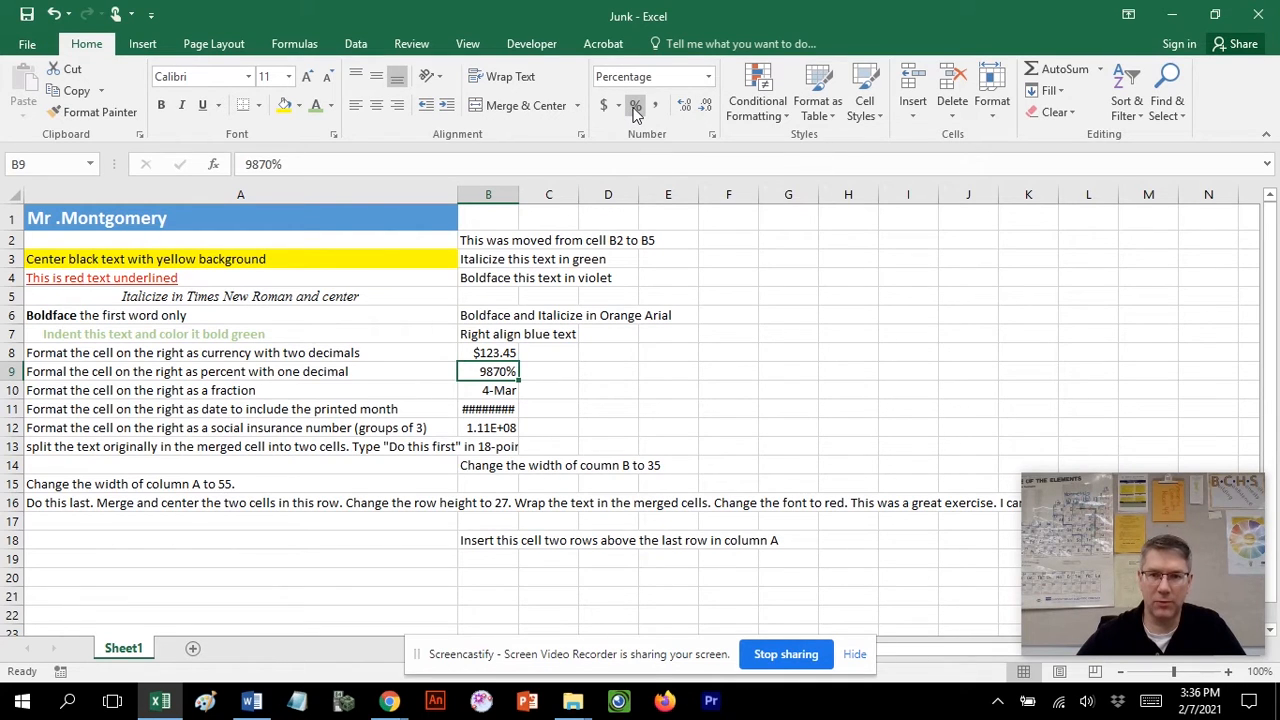
click(259, 165)
text(.)
key(Delete)
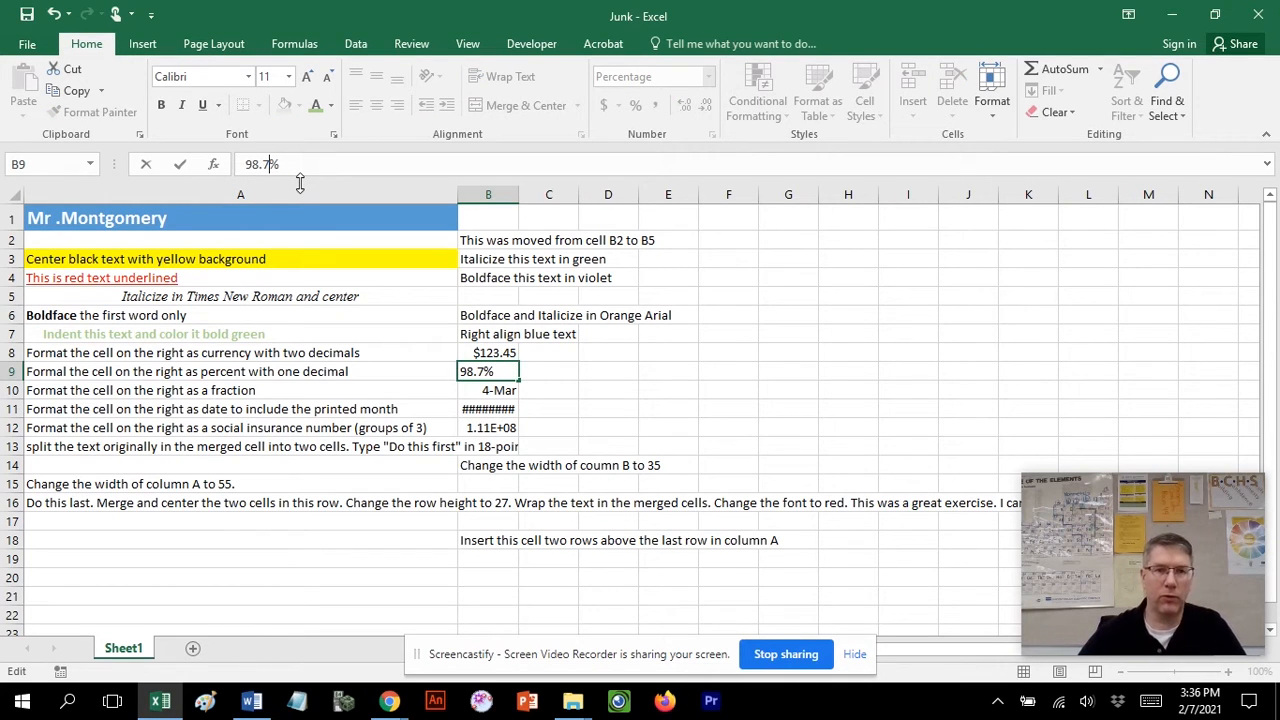
key(Return)
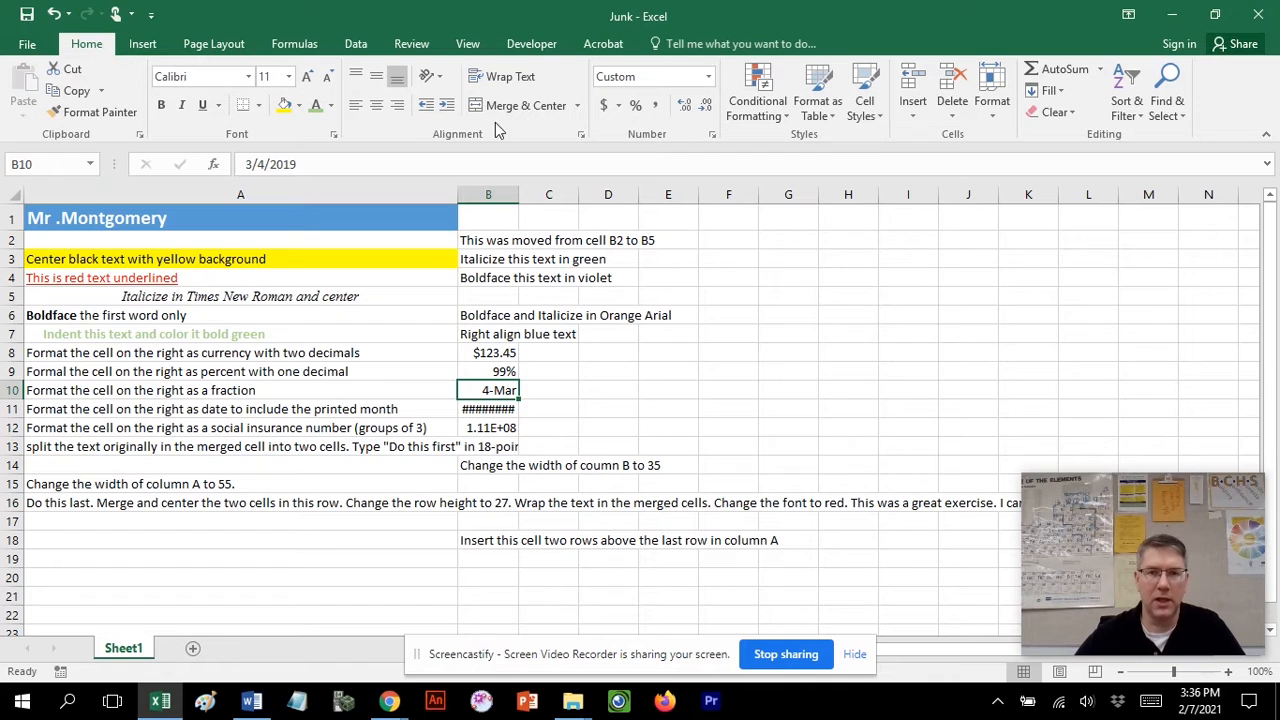
Apply the Fraction number format to cell B10 and enter its value as 3/4.
click(707, 77)
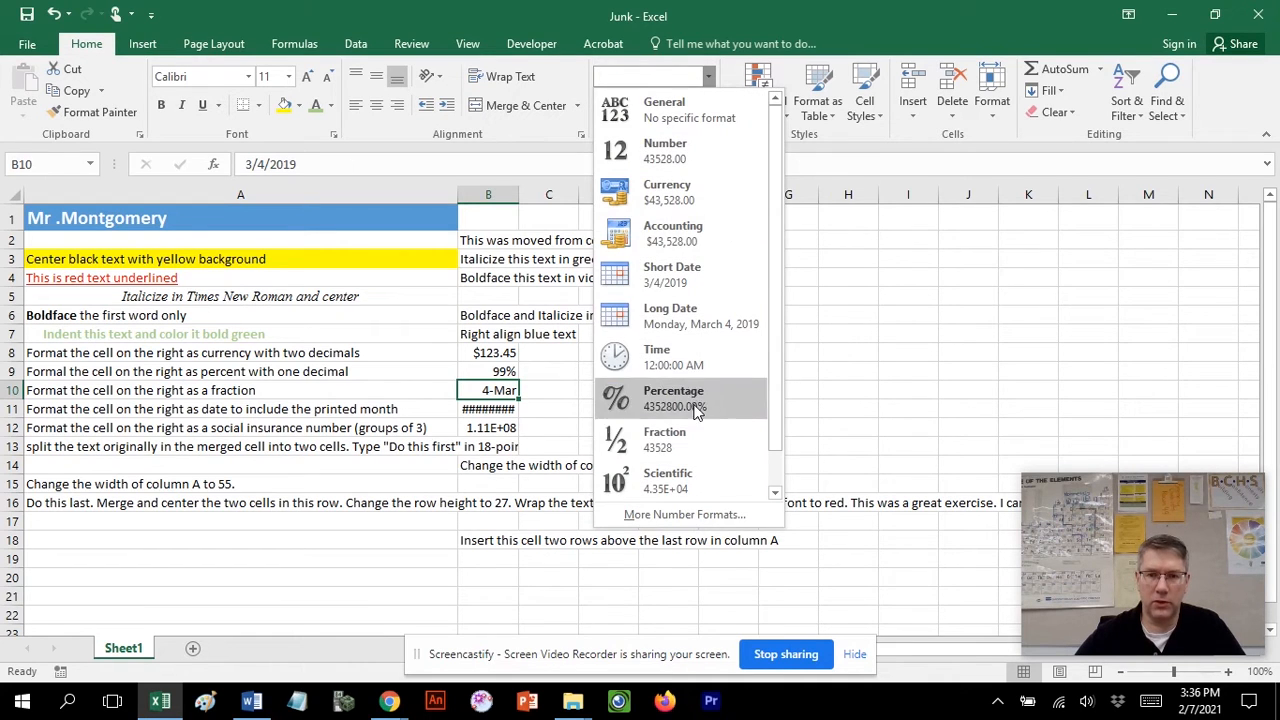
click(686, 447)
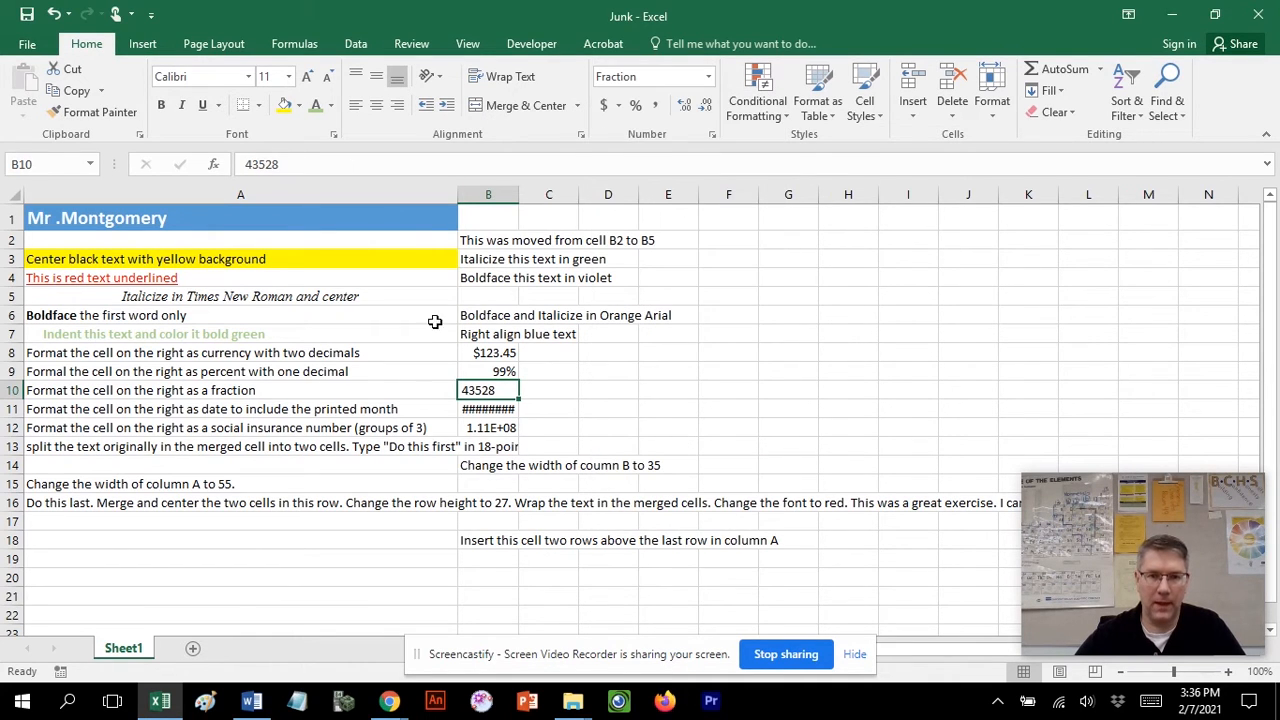
drag(295, 164, 221, 165)
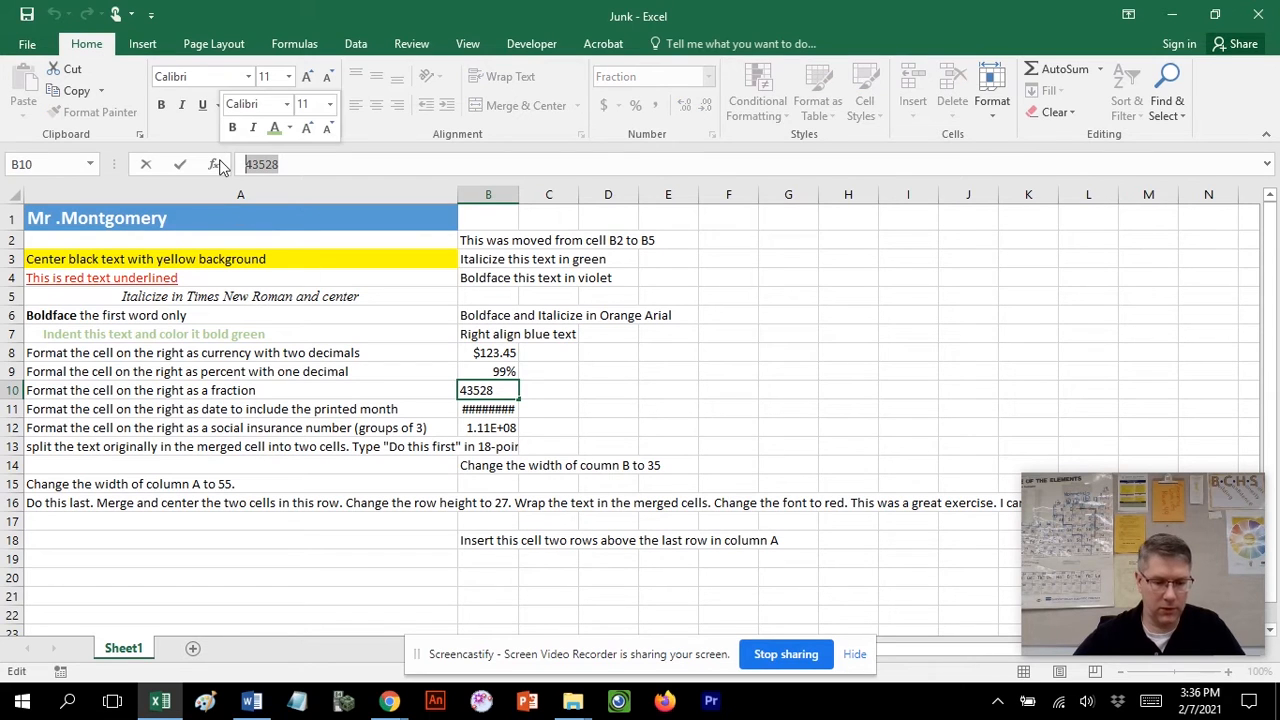
text(3/4)
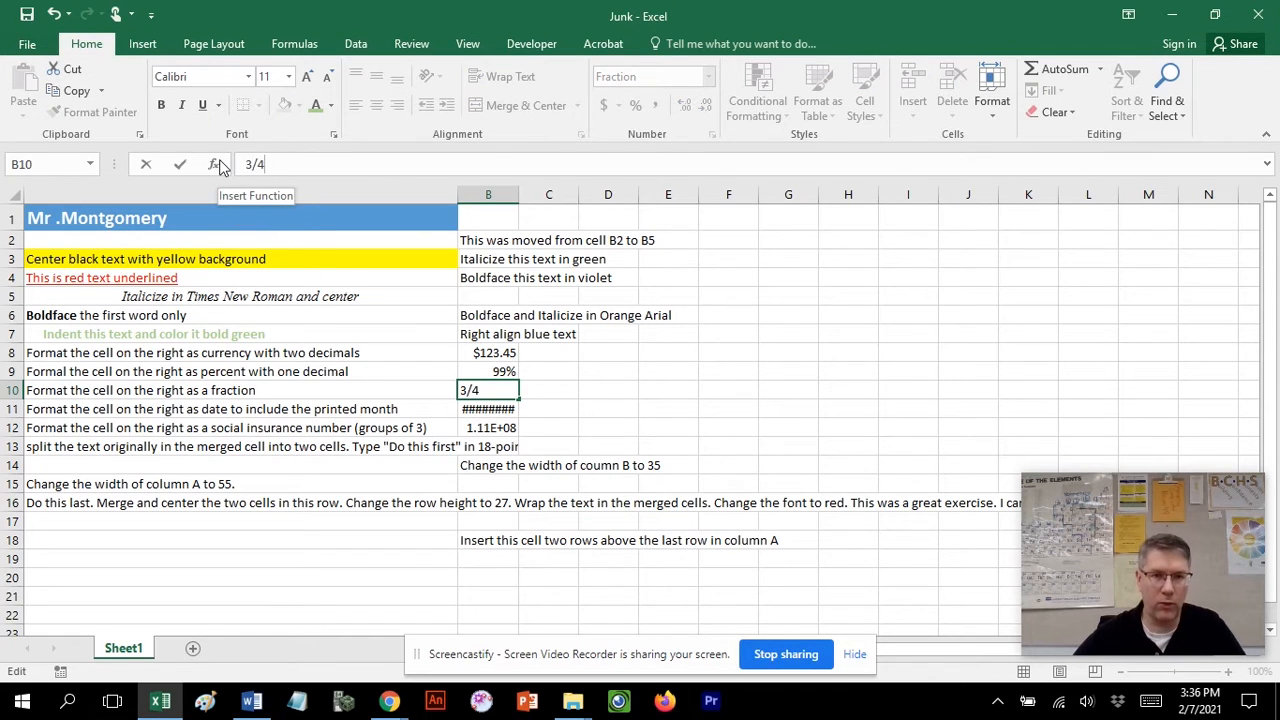
key(Return)
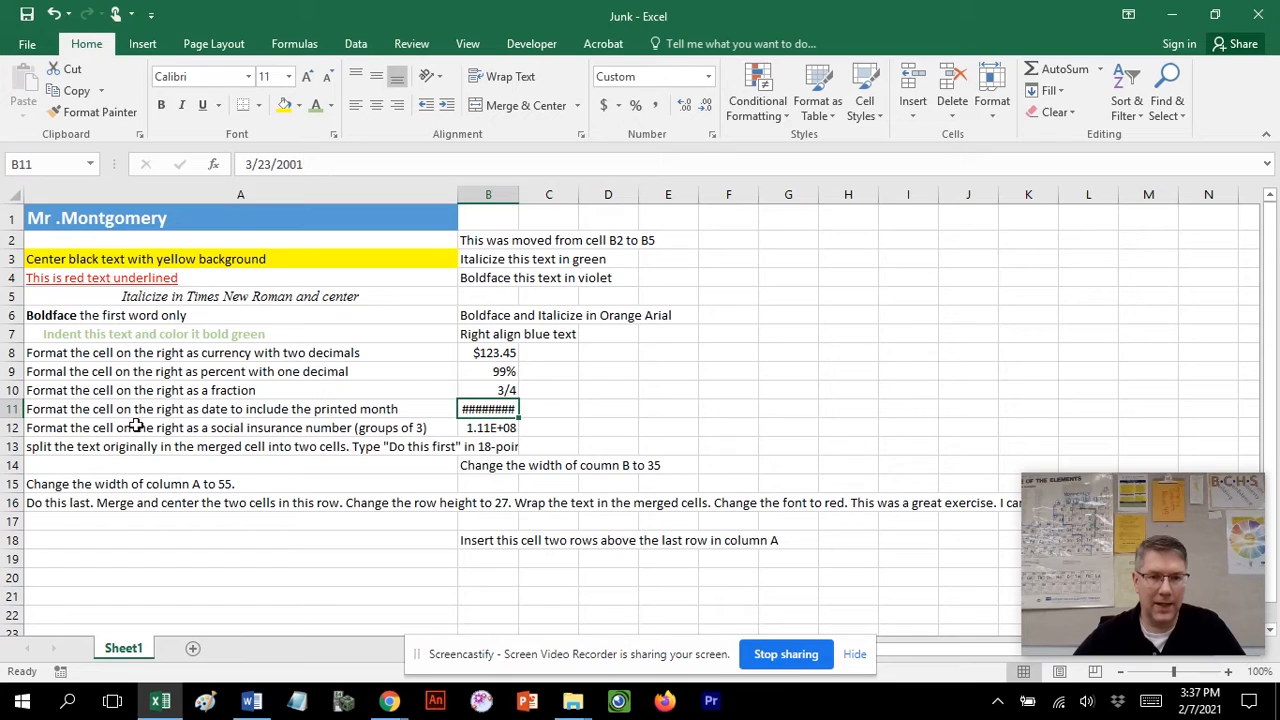
Widen column B and apply the Long Date number format to the date in cell B11.
drag(519, 194, 651, 188)
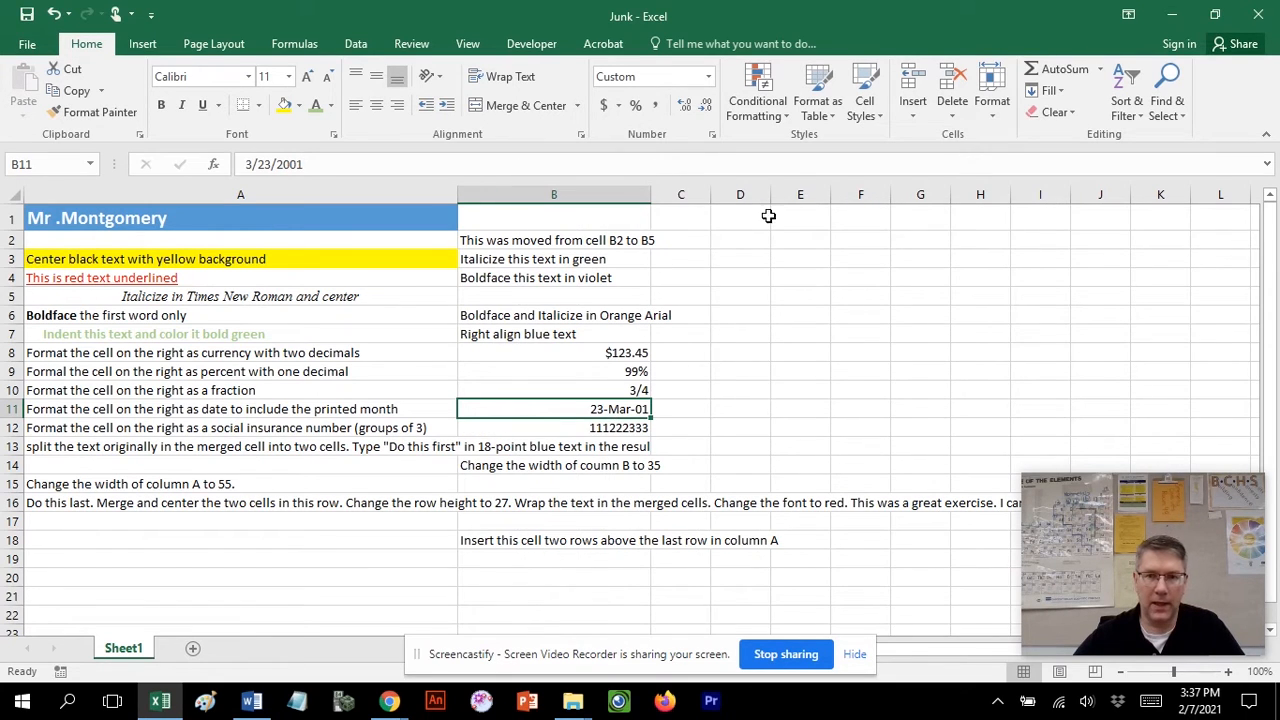
click(708, 77)
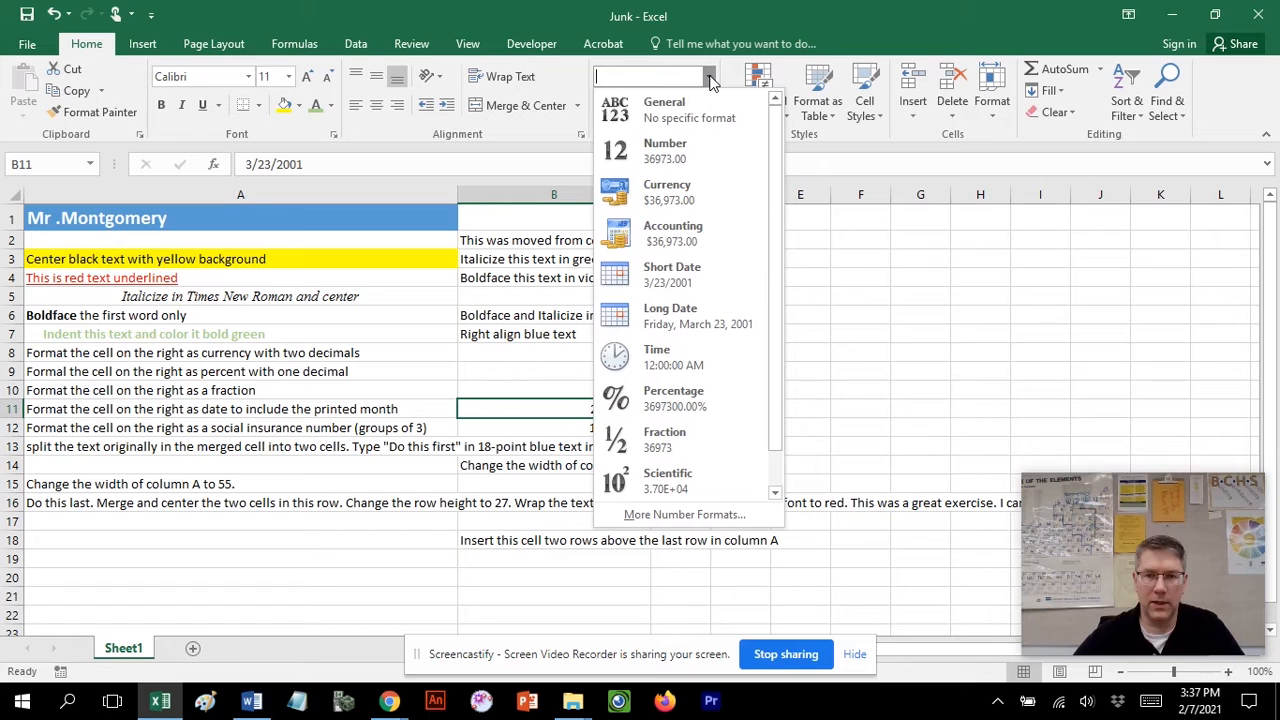
click(700, 316)
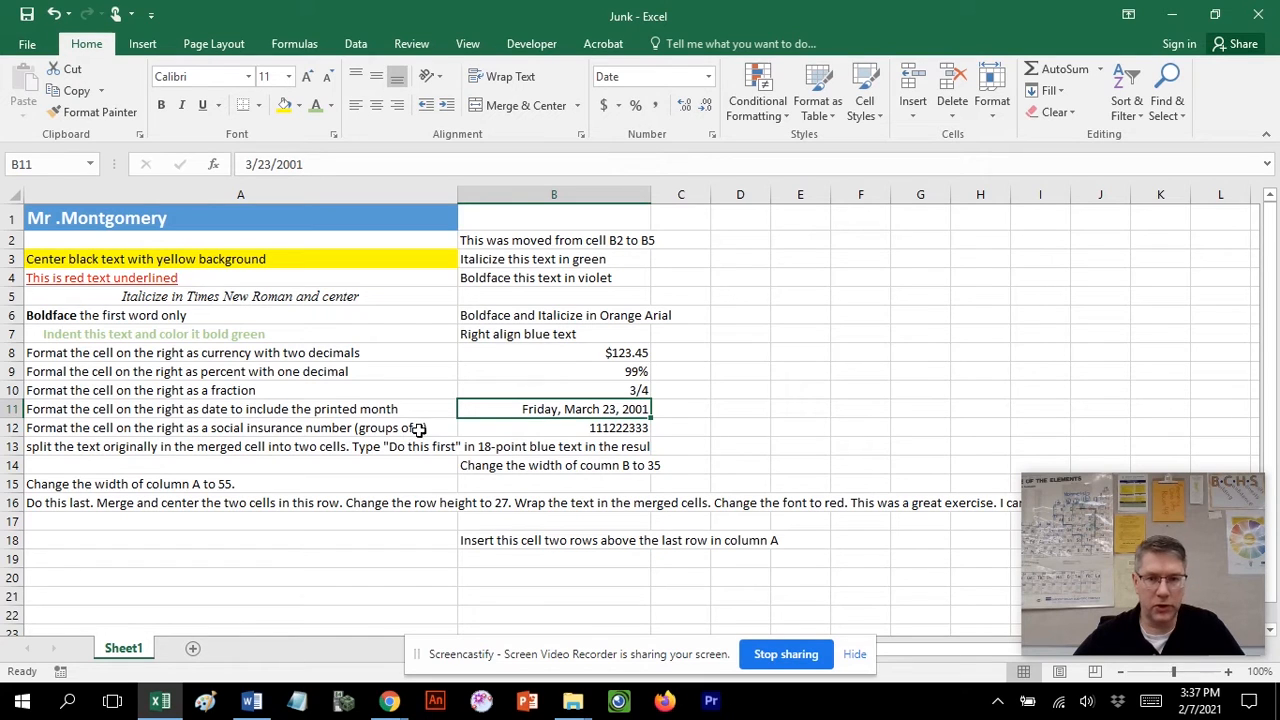
Edit cell B12 so the number reads 111-222-333 in groups of three separated by hyphens.
click(551, 426)
click(265, 164)
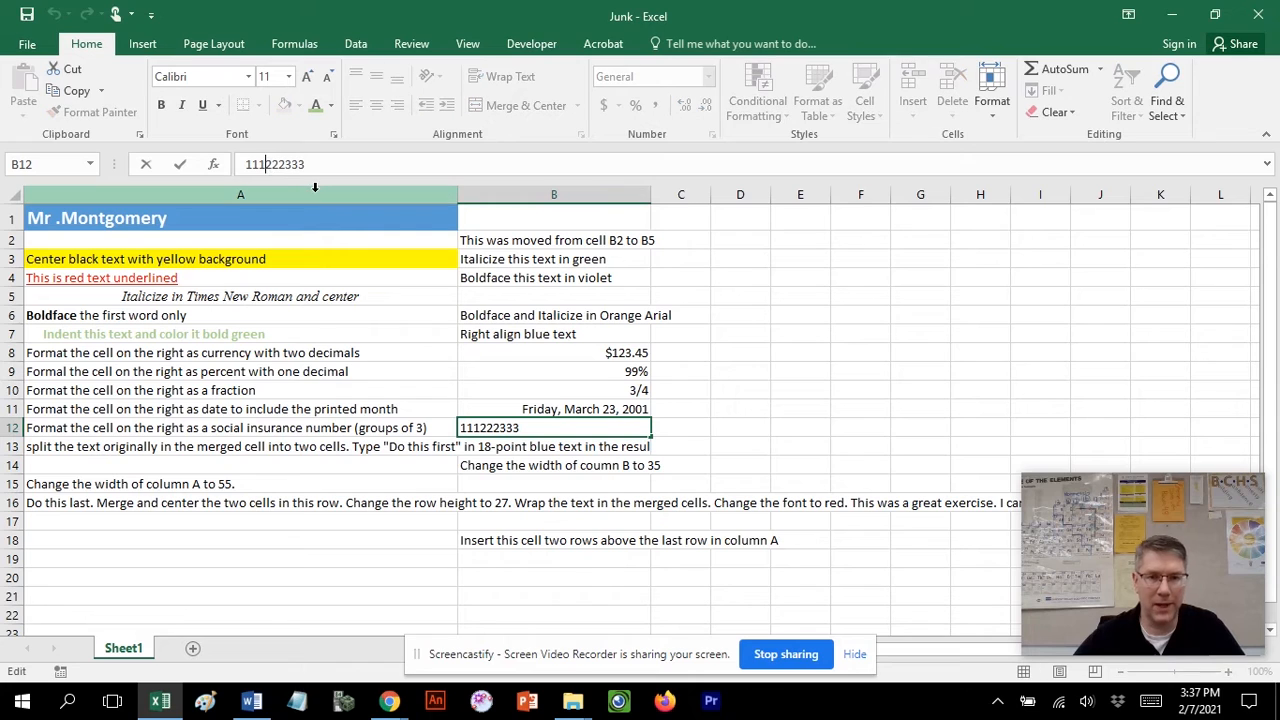
text(-222)
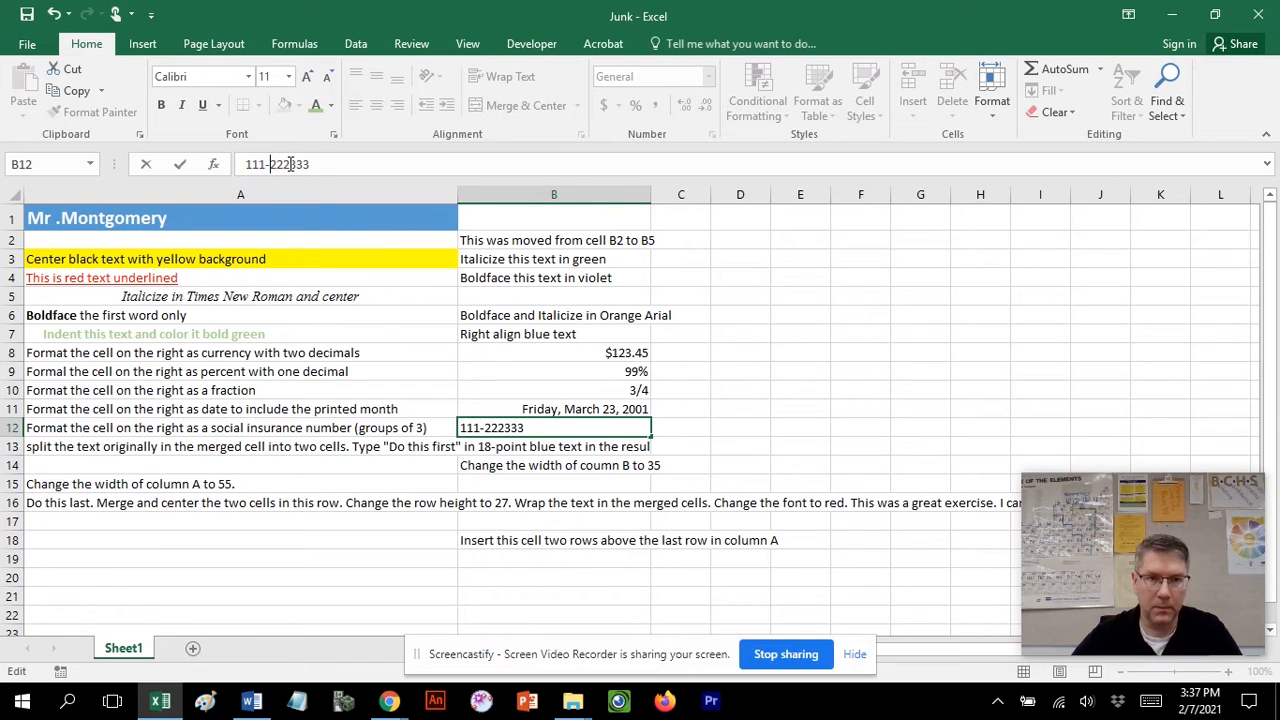
text(-)
click(712, 430)
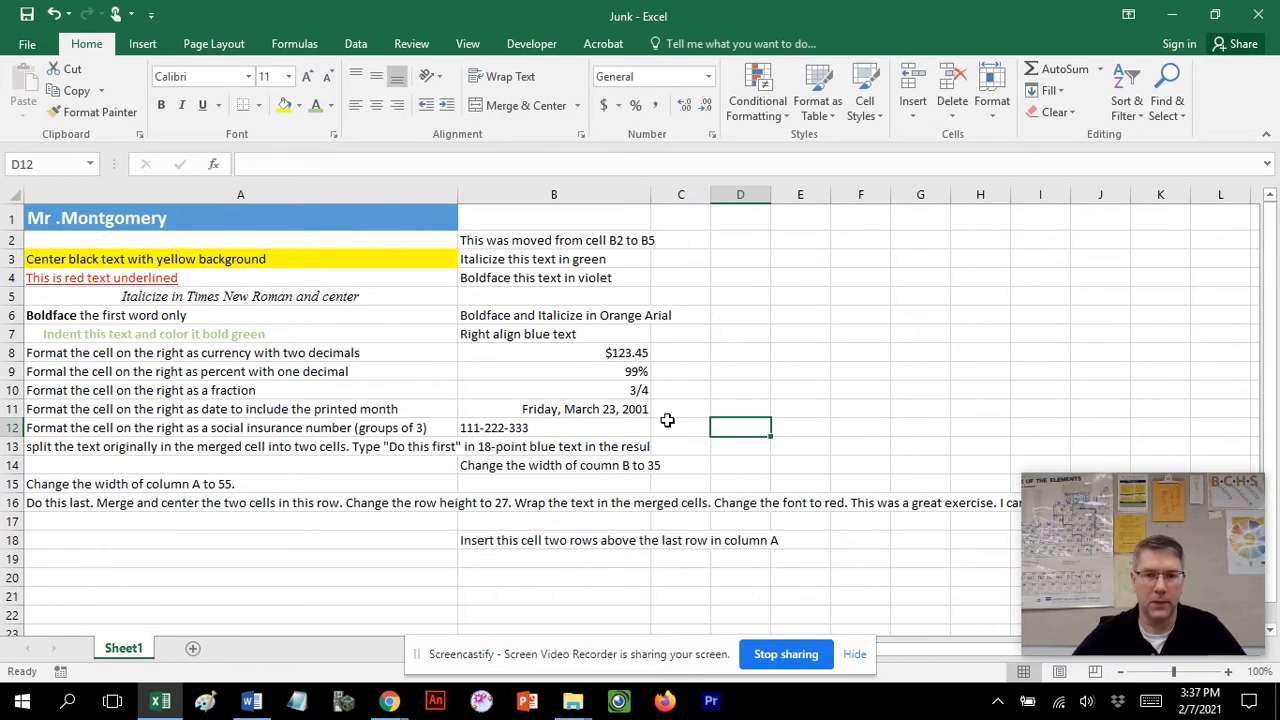
Split the merged cell in row 13 by turning off Merge cells in the Format Cells alignment settings.
click(212, 449)
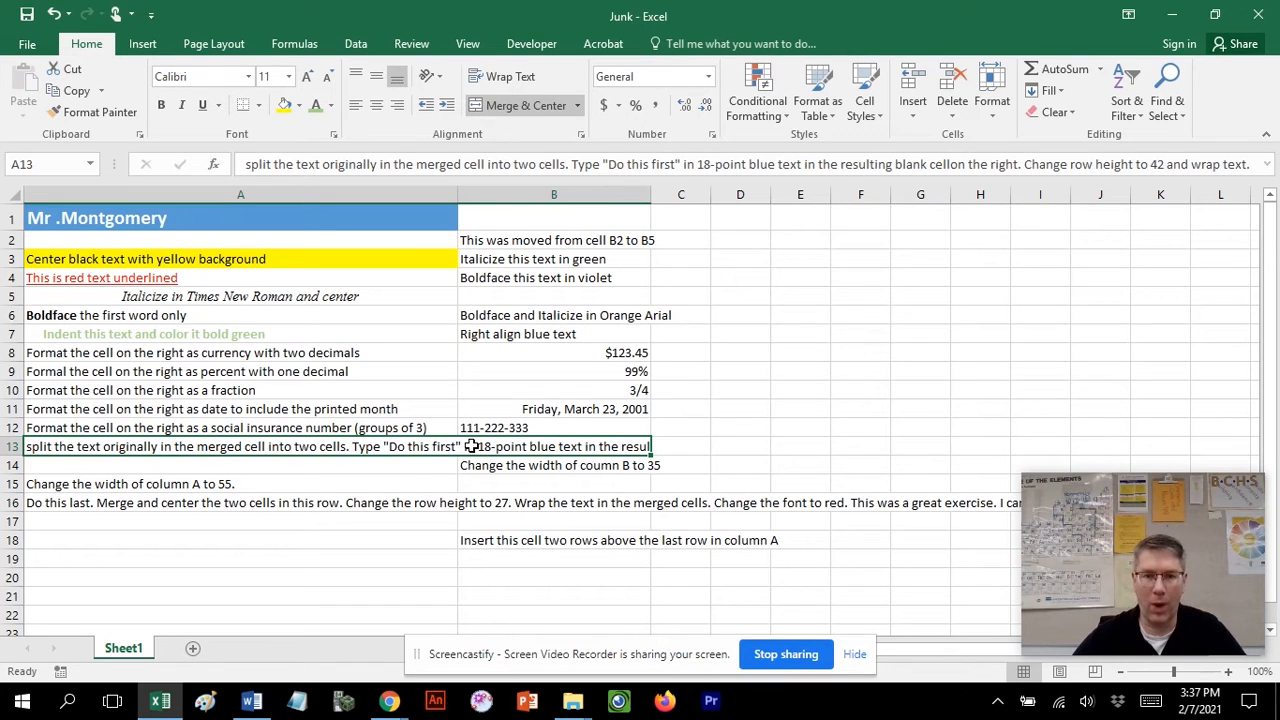
key(ctrl+1)
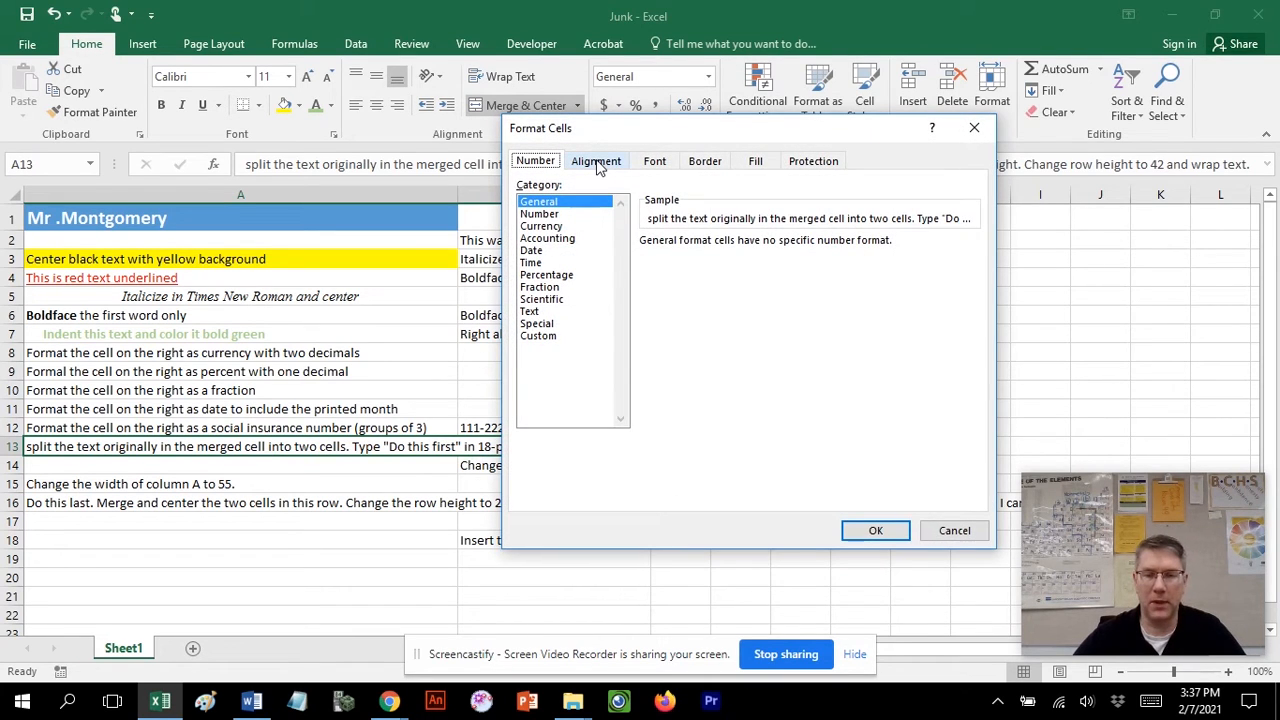
drag(668, 134, 866, 177)
click(792, 212)
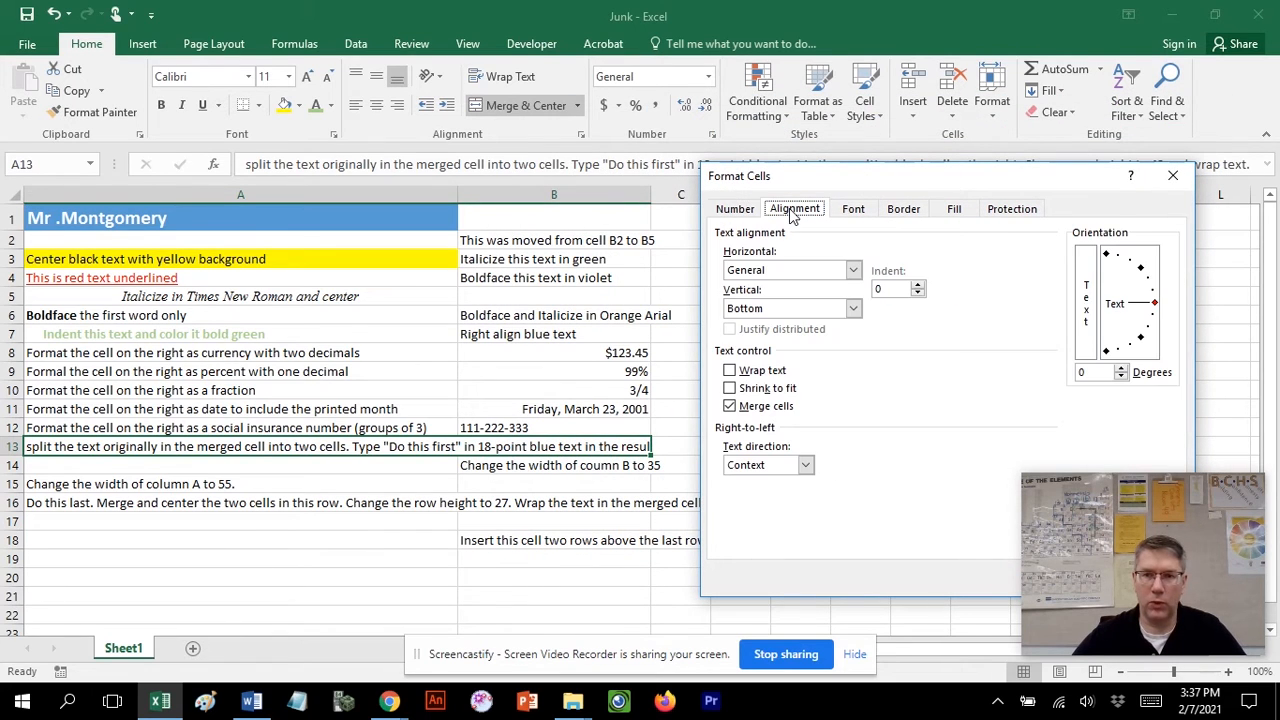
click(729, 406)
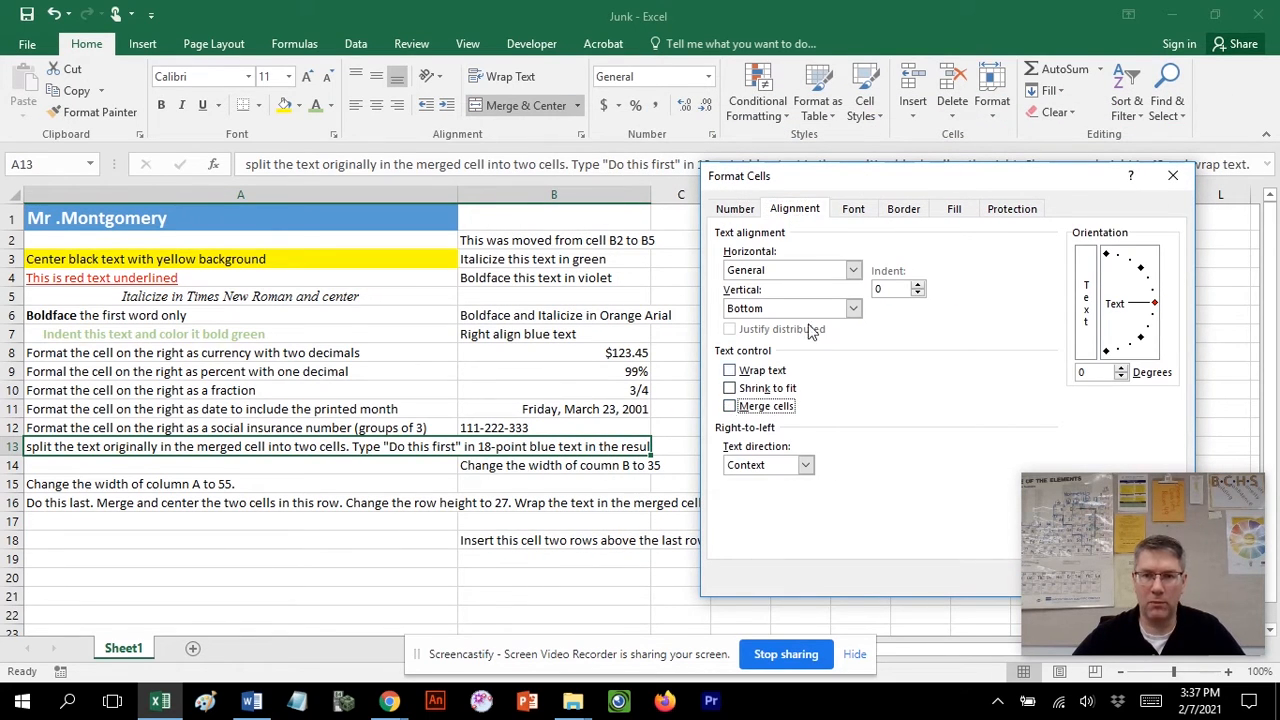
drag(940, 174, 676, 81)
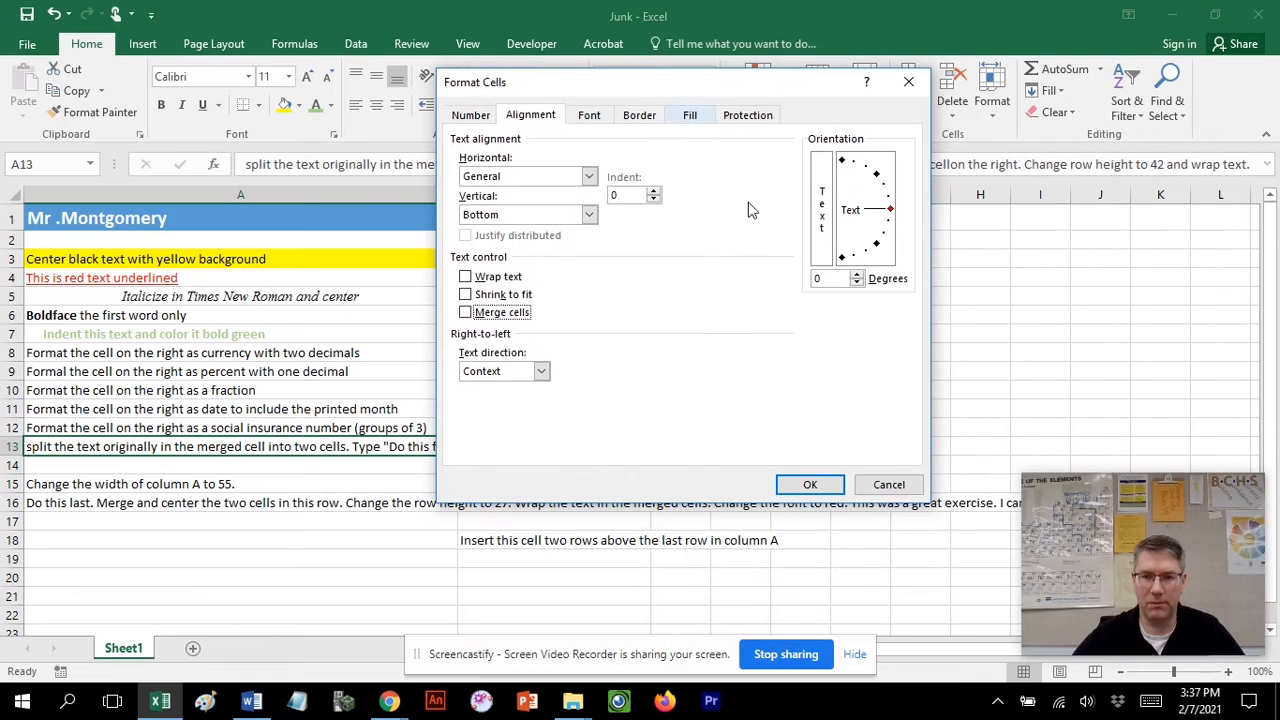
click(810, 484)
Increase the height of row 13 and wrap the text in cell A13.
click(366, 448)
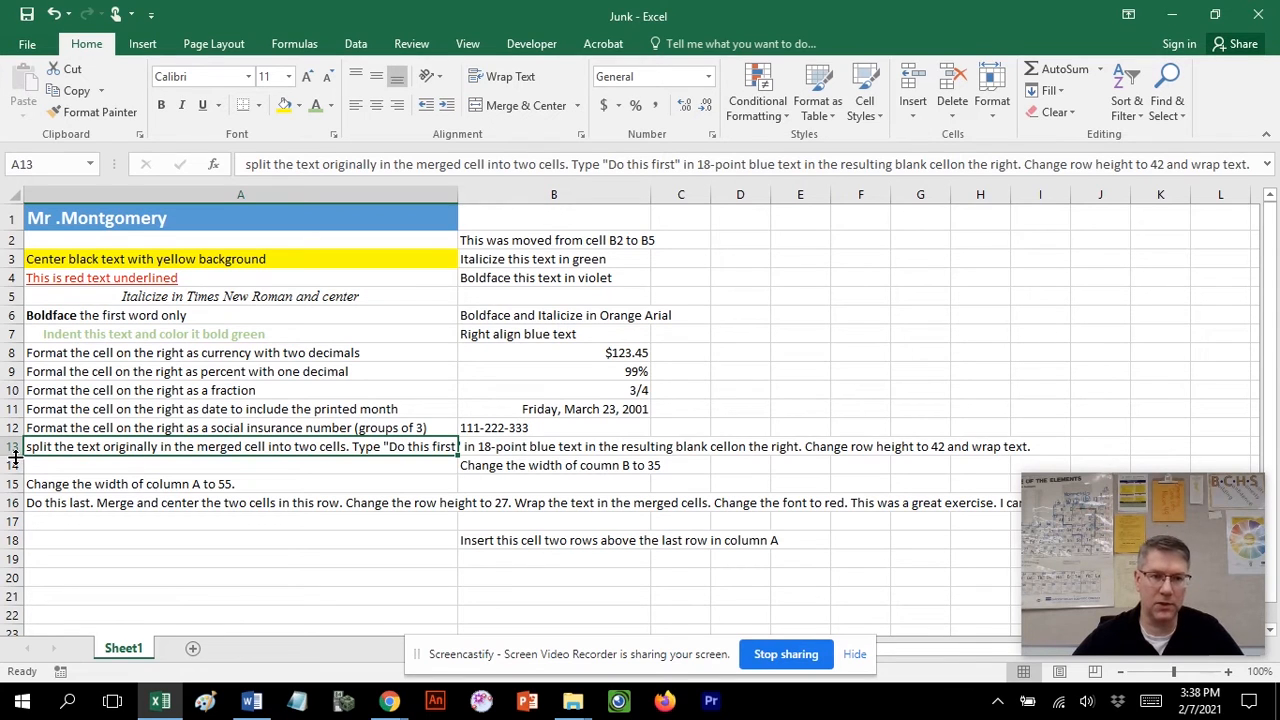
drag(10, 455, 10, 486)
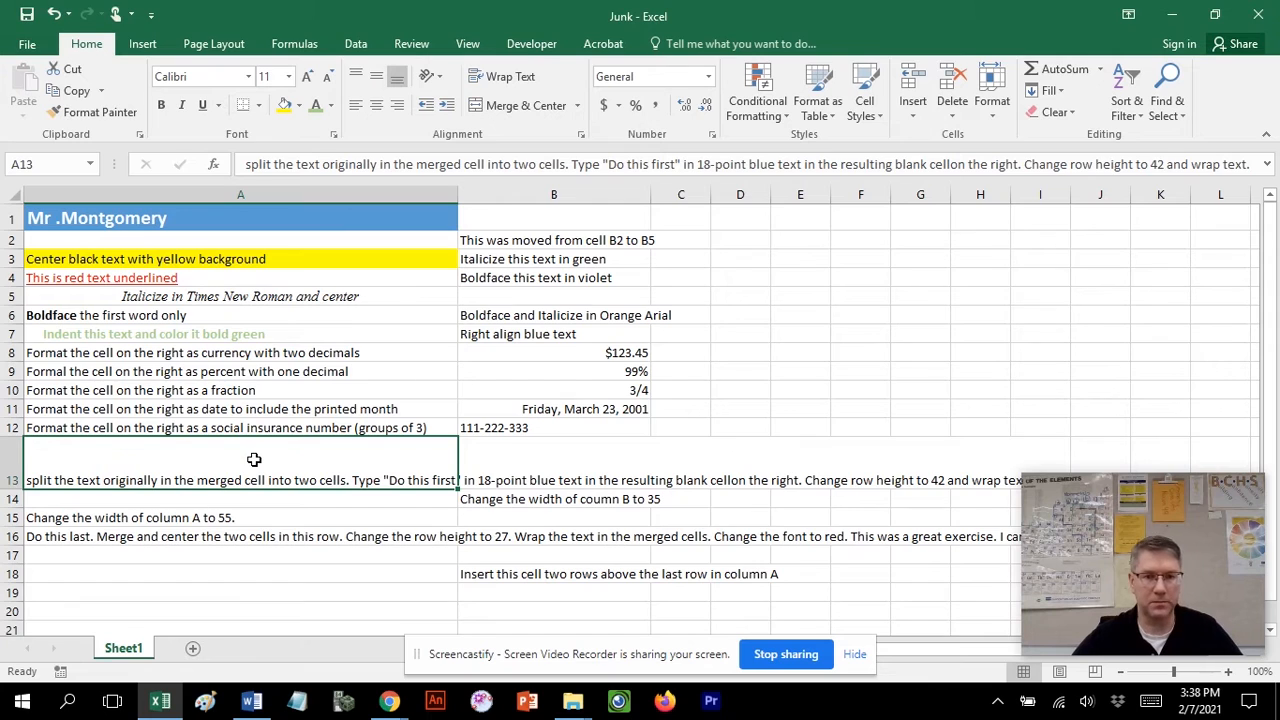
click(500, 82)
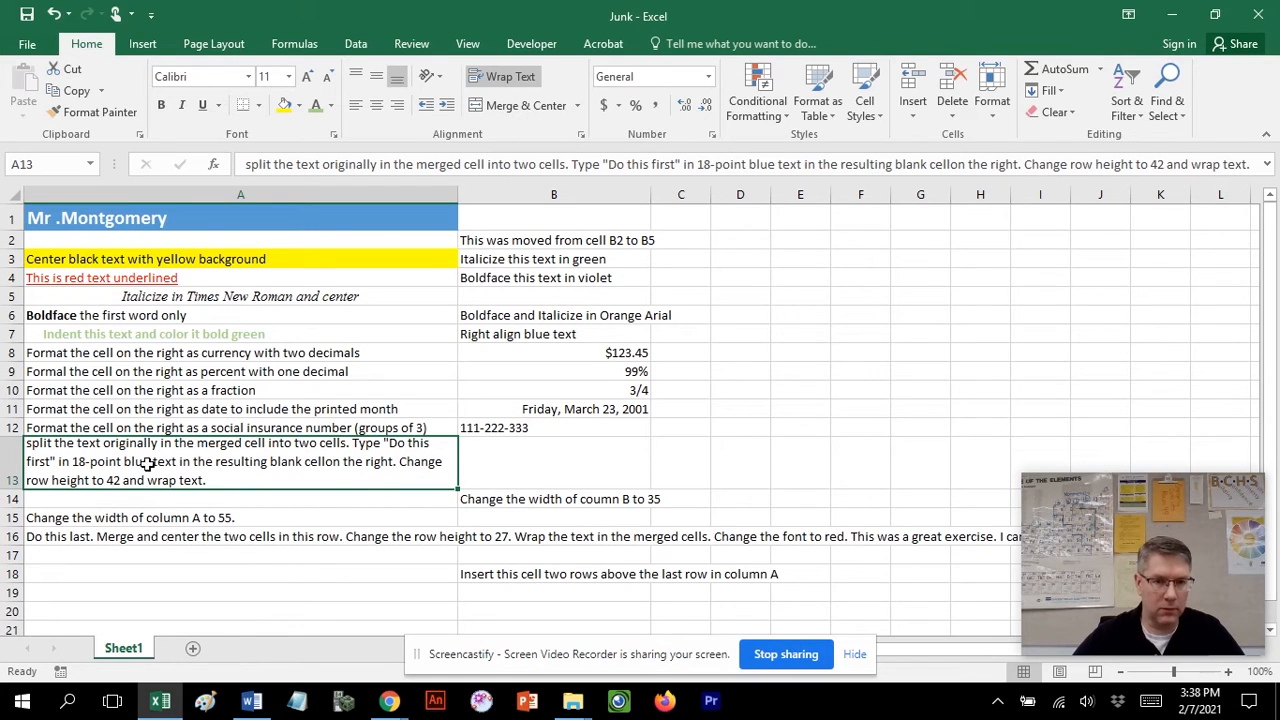
Enter "Do this first" in cell B13 and format it as 18-point blue text.
click(512, 458)
text(Do this fir)
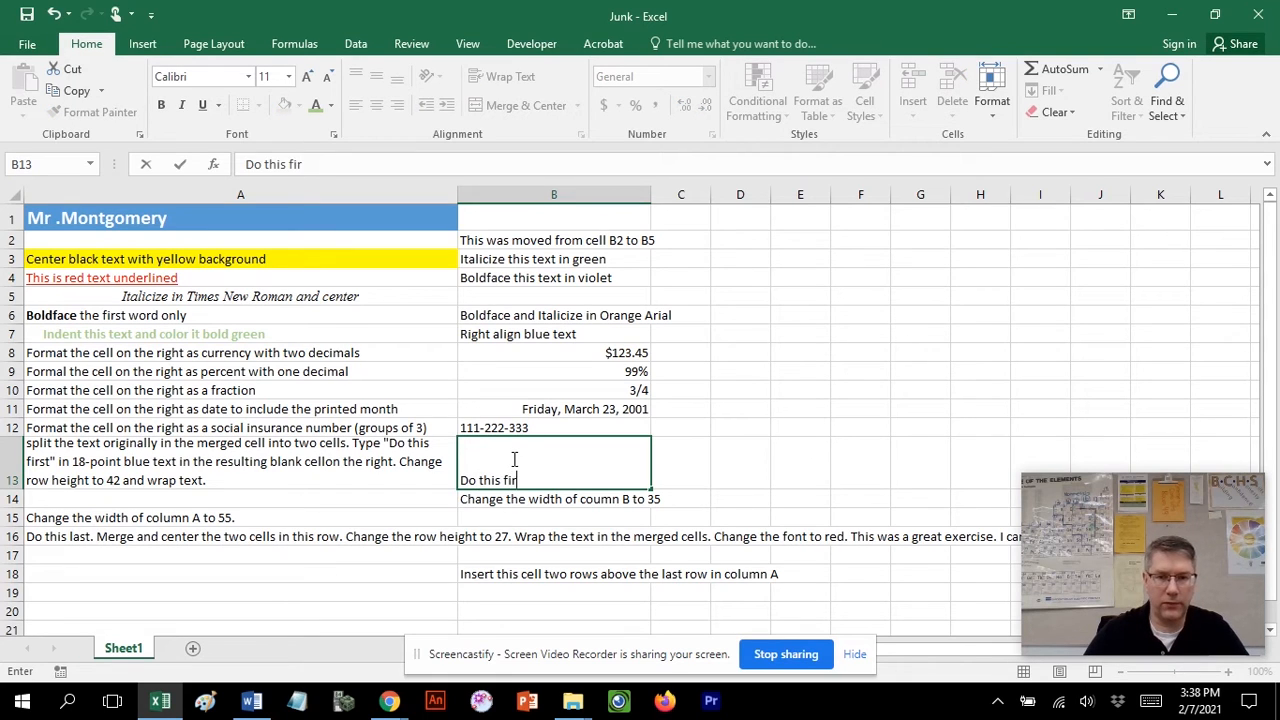
text(st)
drag(527, 480, 459, 480)
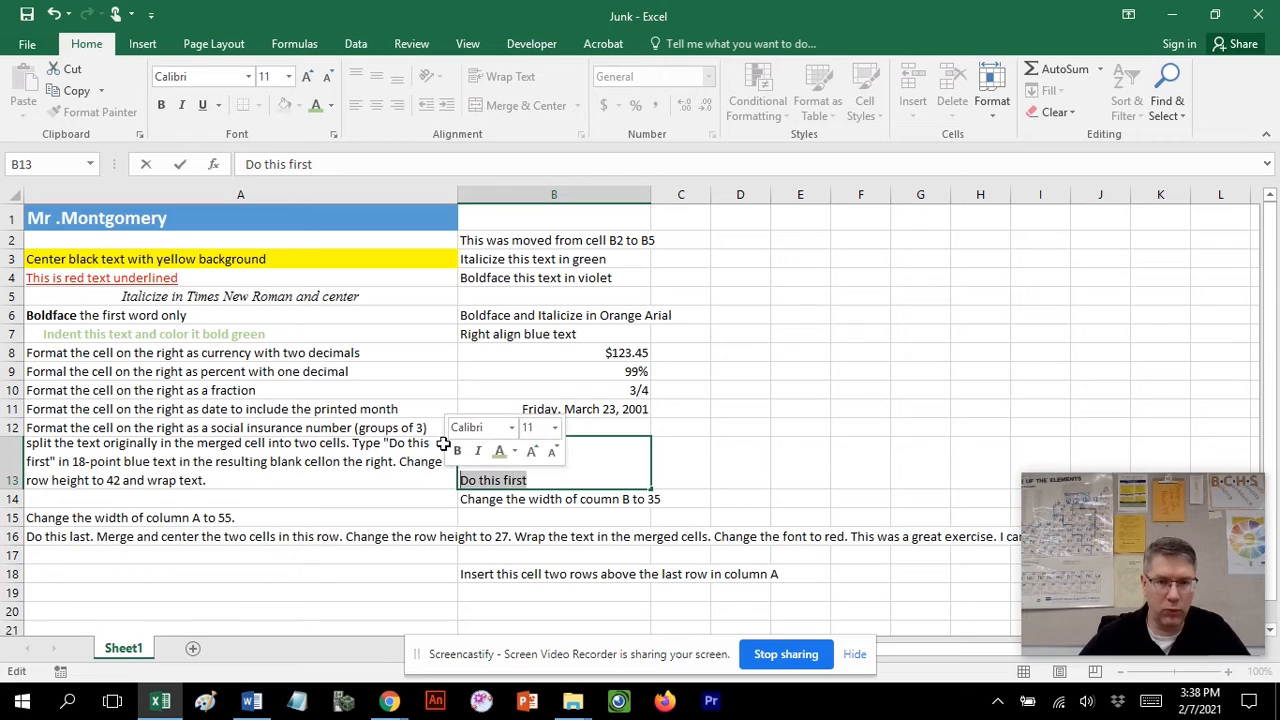
click(288, 76)
click(277, 228)
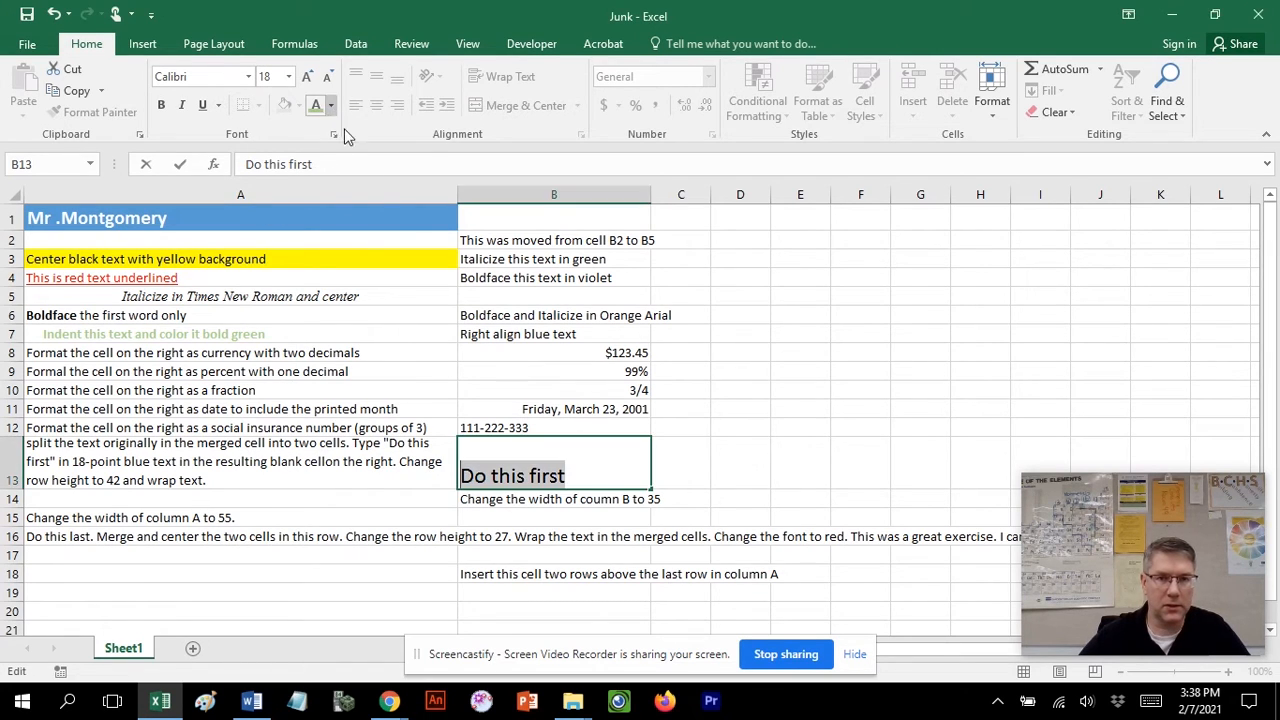
click(331, 104)
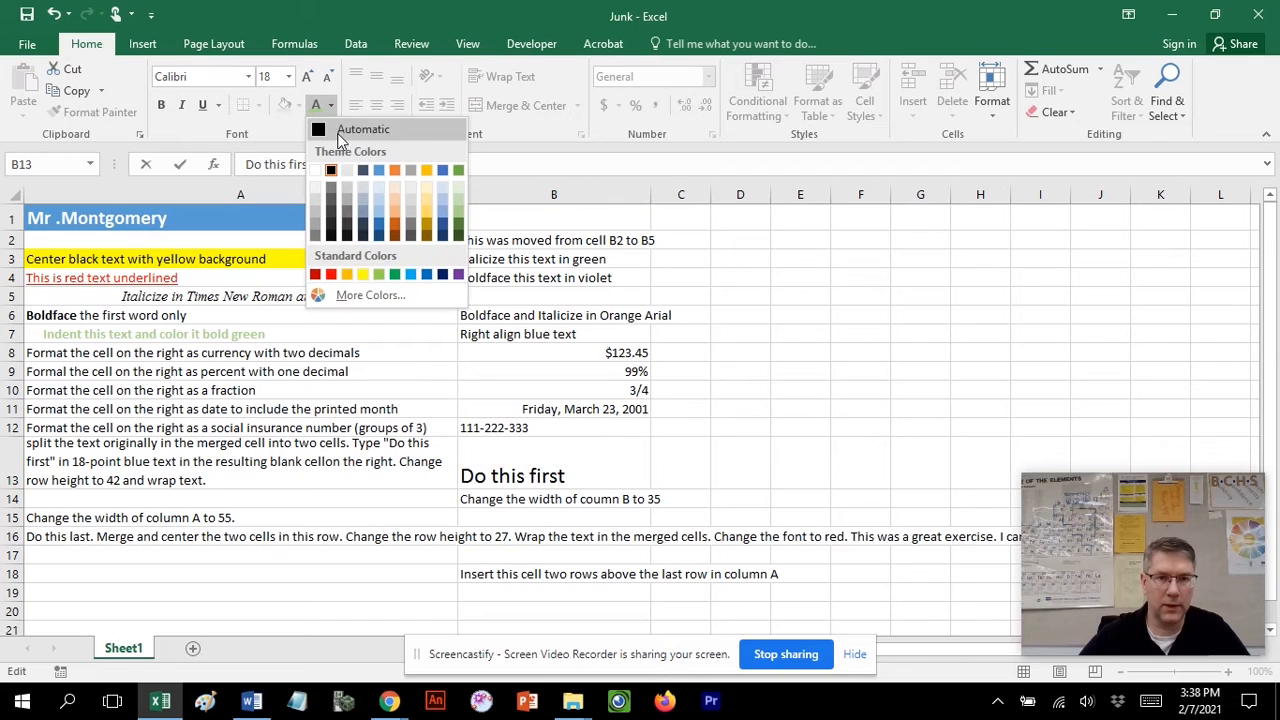
click(417, 256)
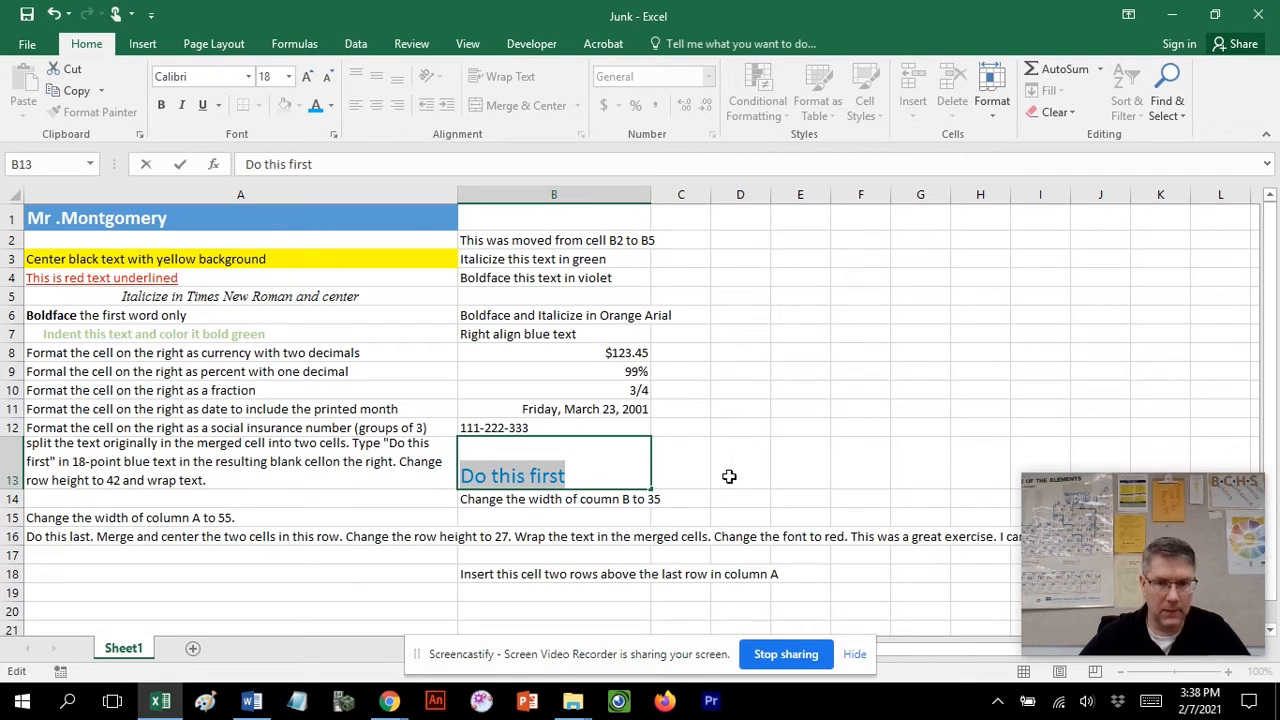
click(591, 464)
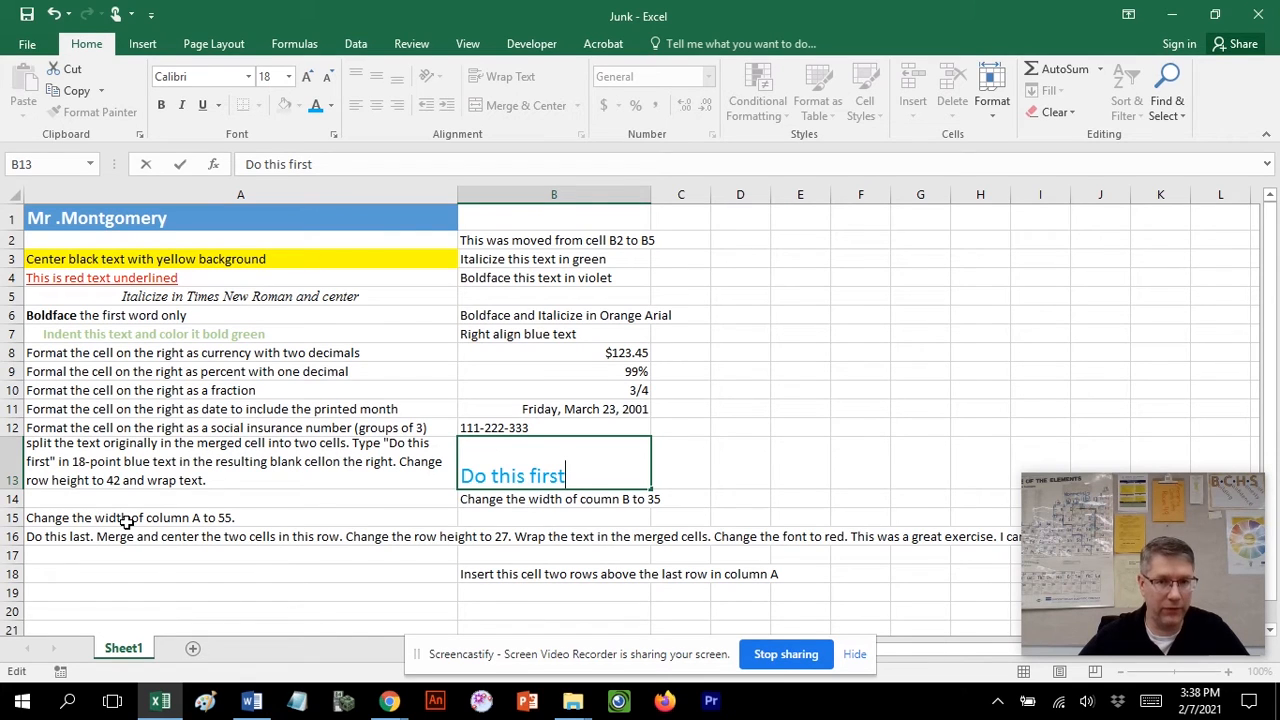
Select column A and reduce its width.
click(446, 194)
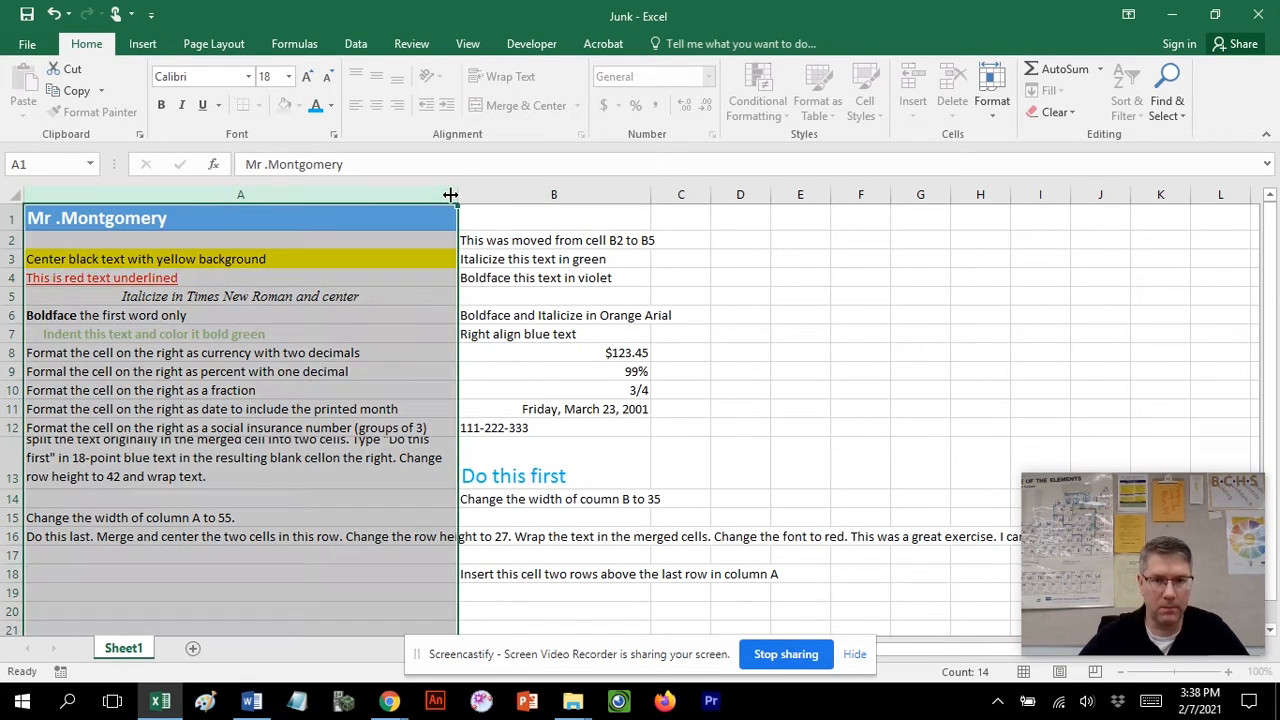
drag(451, 194, 390, 207)
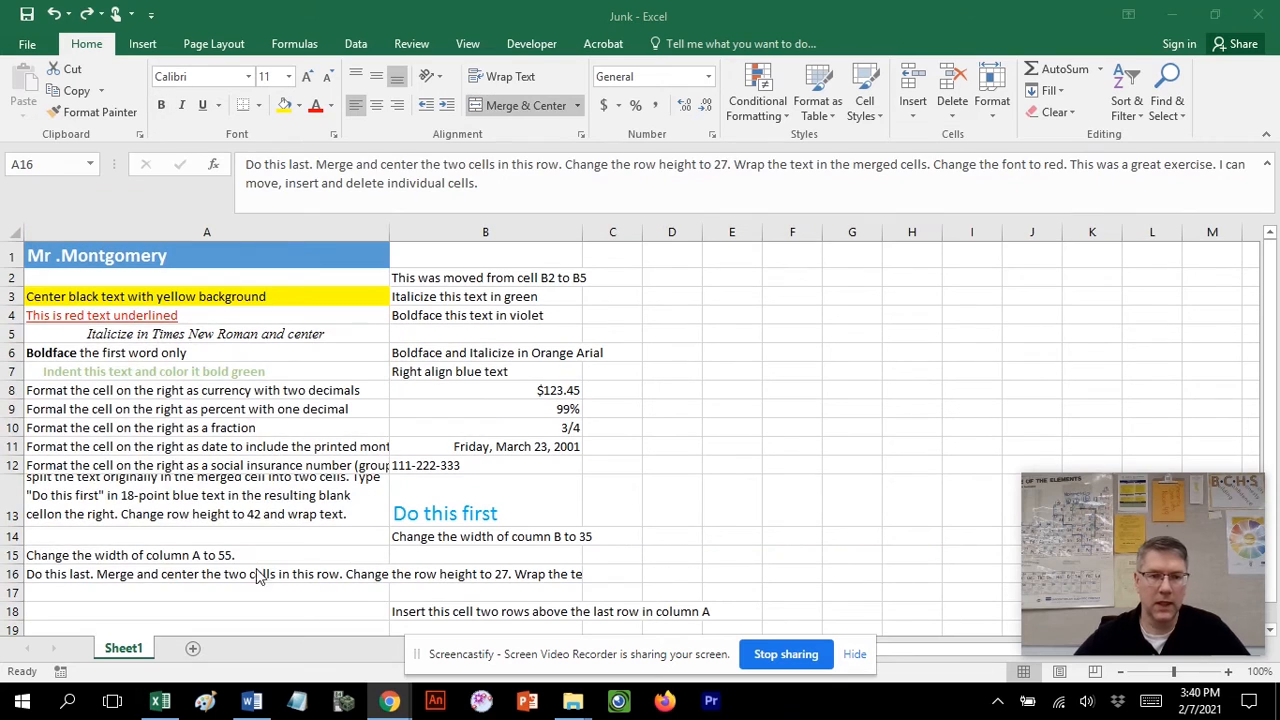
Increase the height of row 16 and wrap the text in cell A16.
click(33, 574)
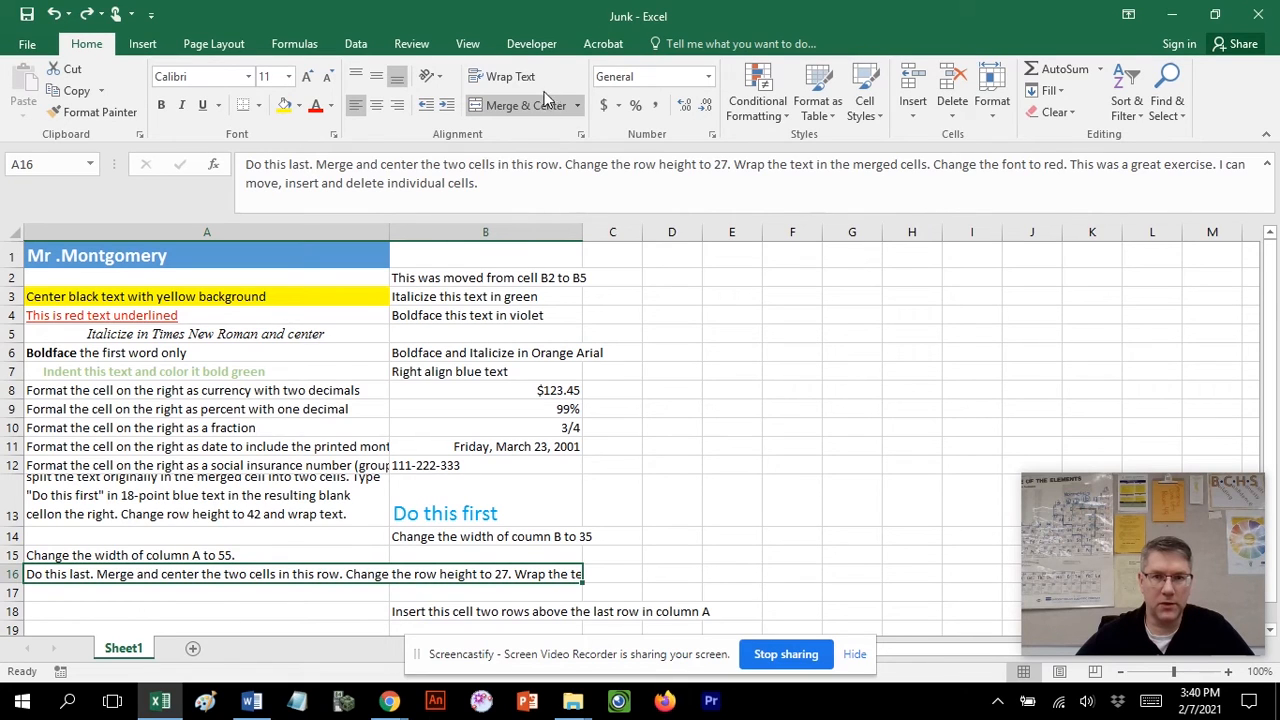
click(519, 108)
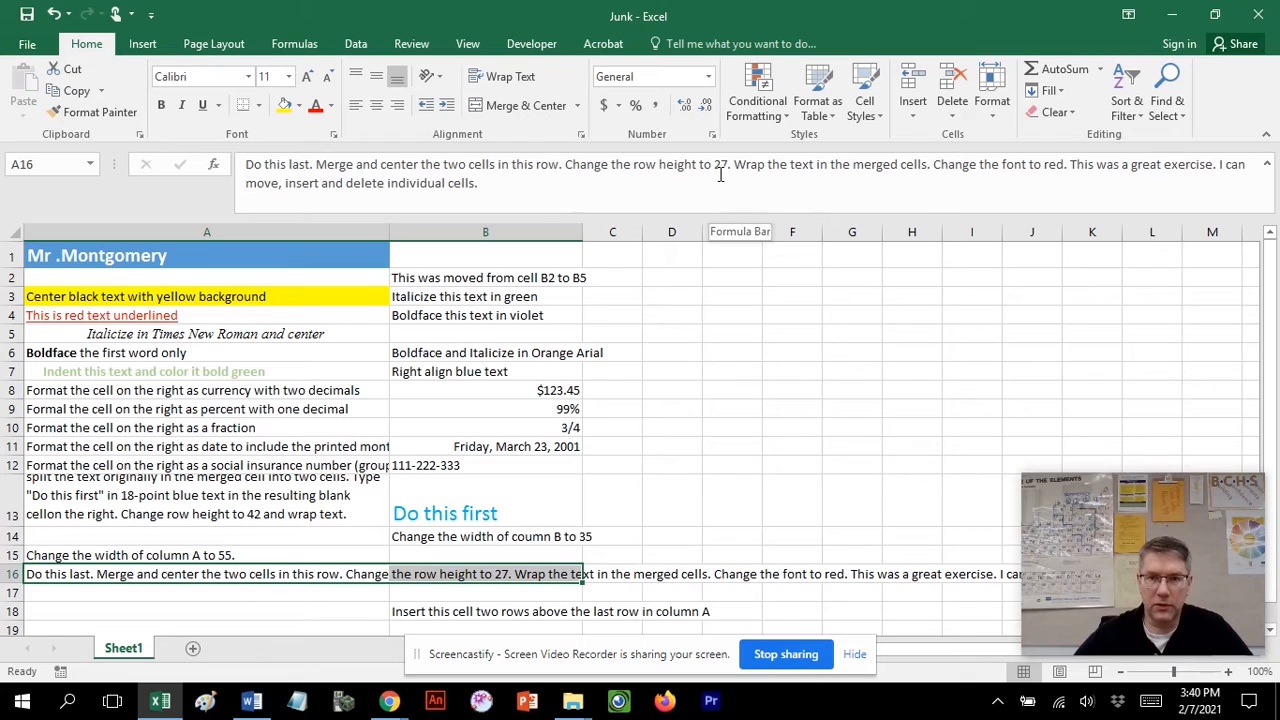
drag(15, 583, 12, 599)
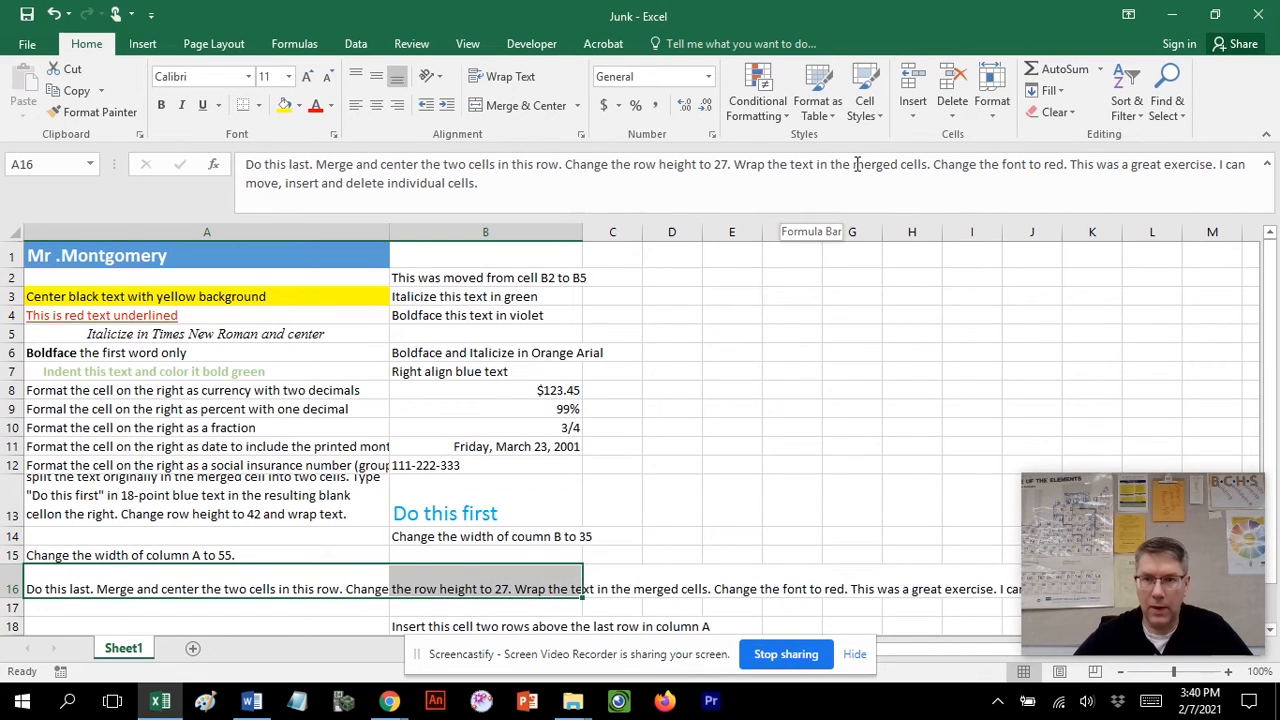
click(528, 78)
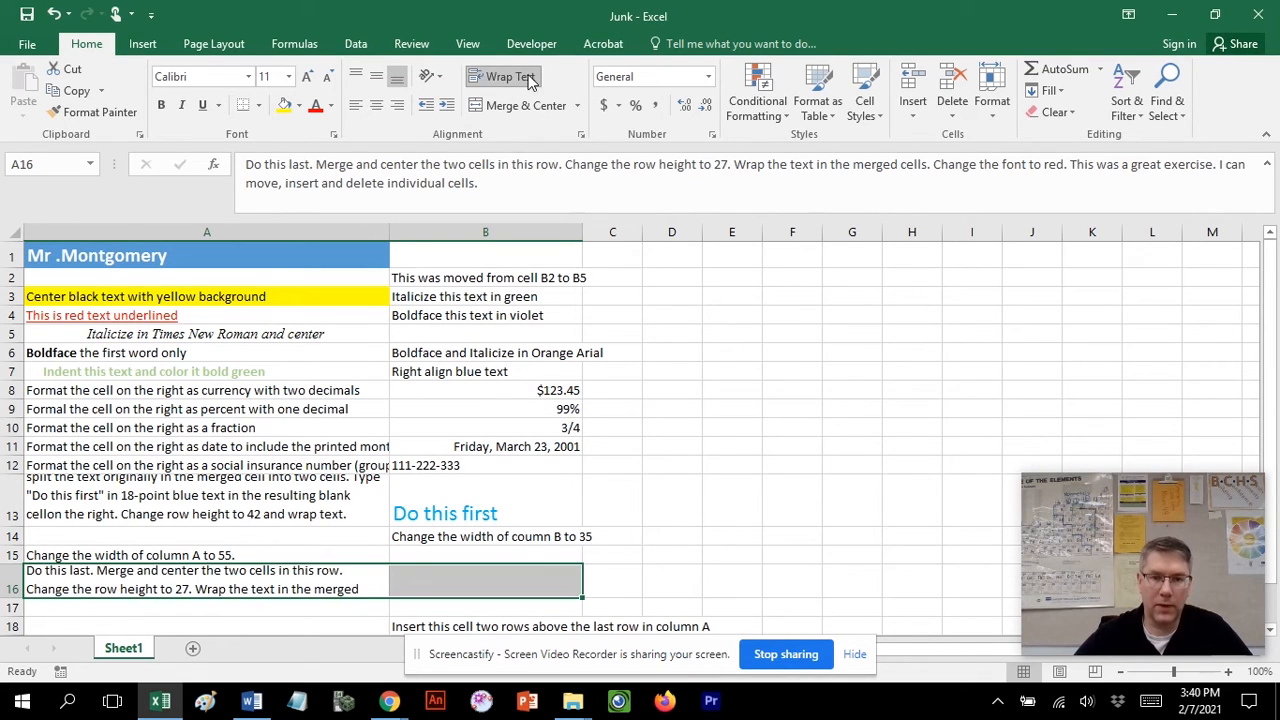
Merge and center cells A16 and B16.
click(335, 585)
click(420, 583)
drag(337, 583, 419, 579)
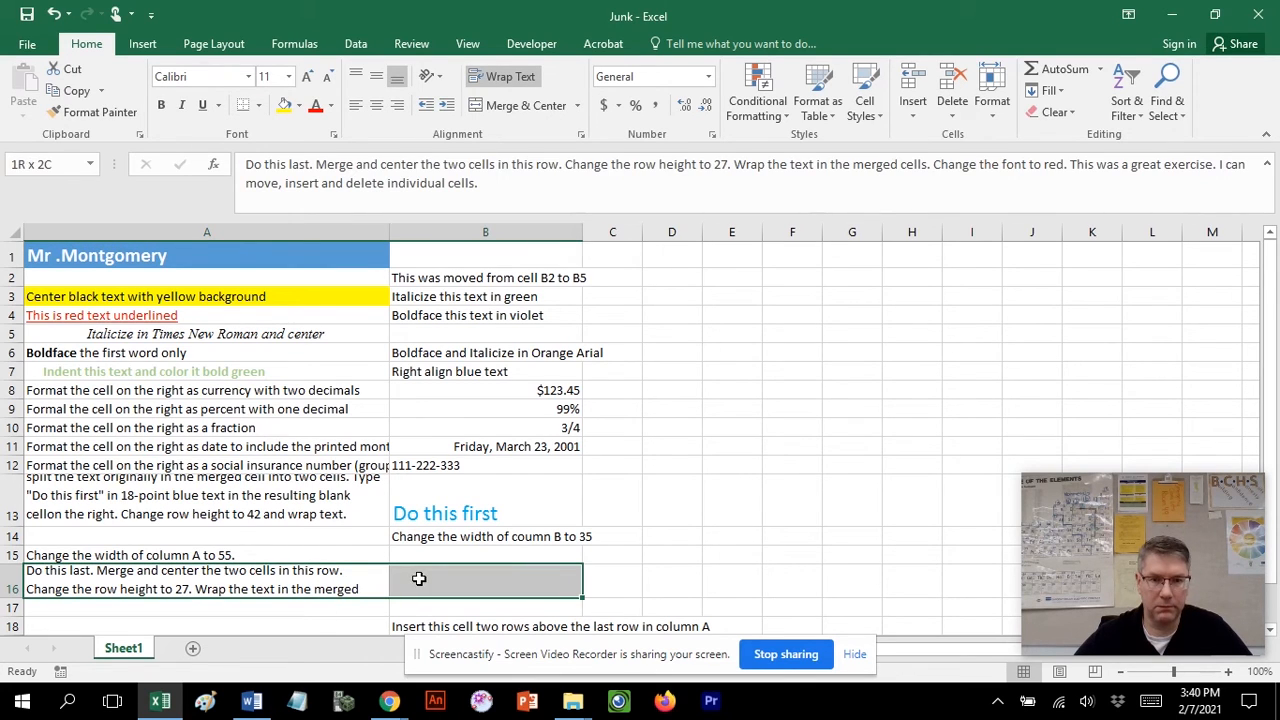
click(507, 110)
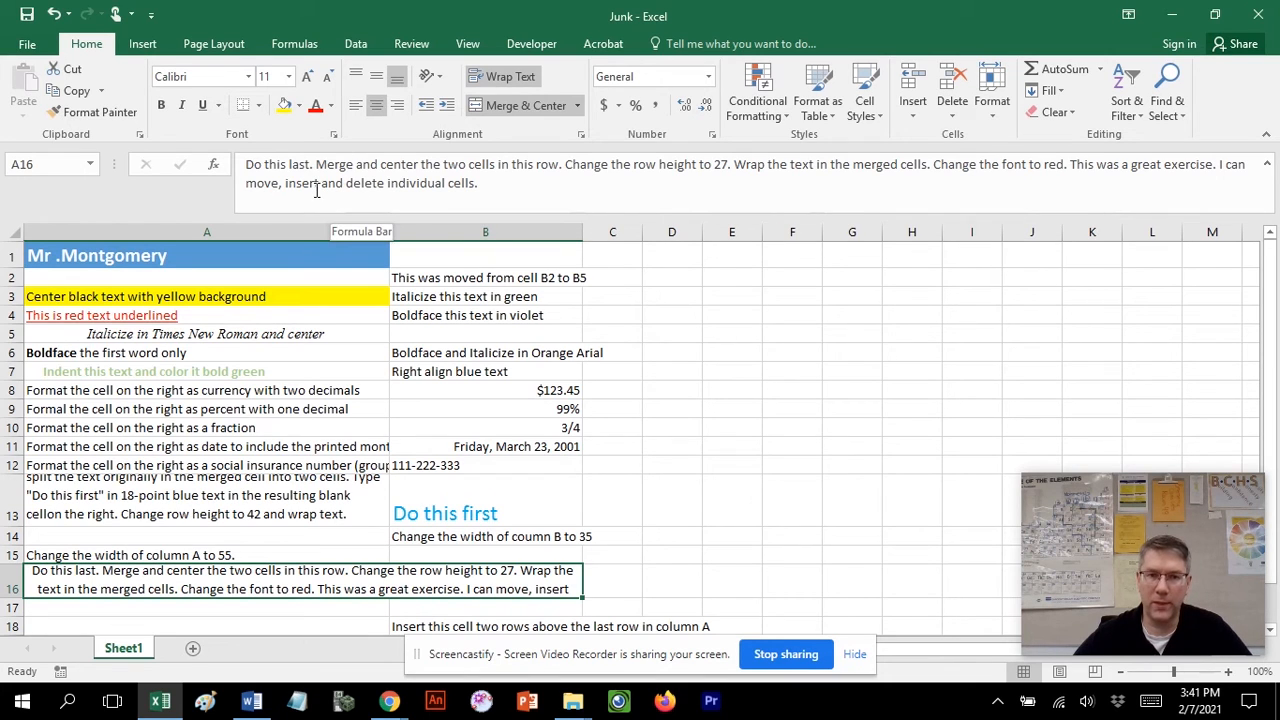
click(1268, 168)
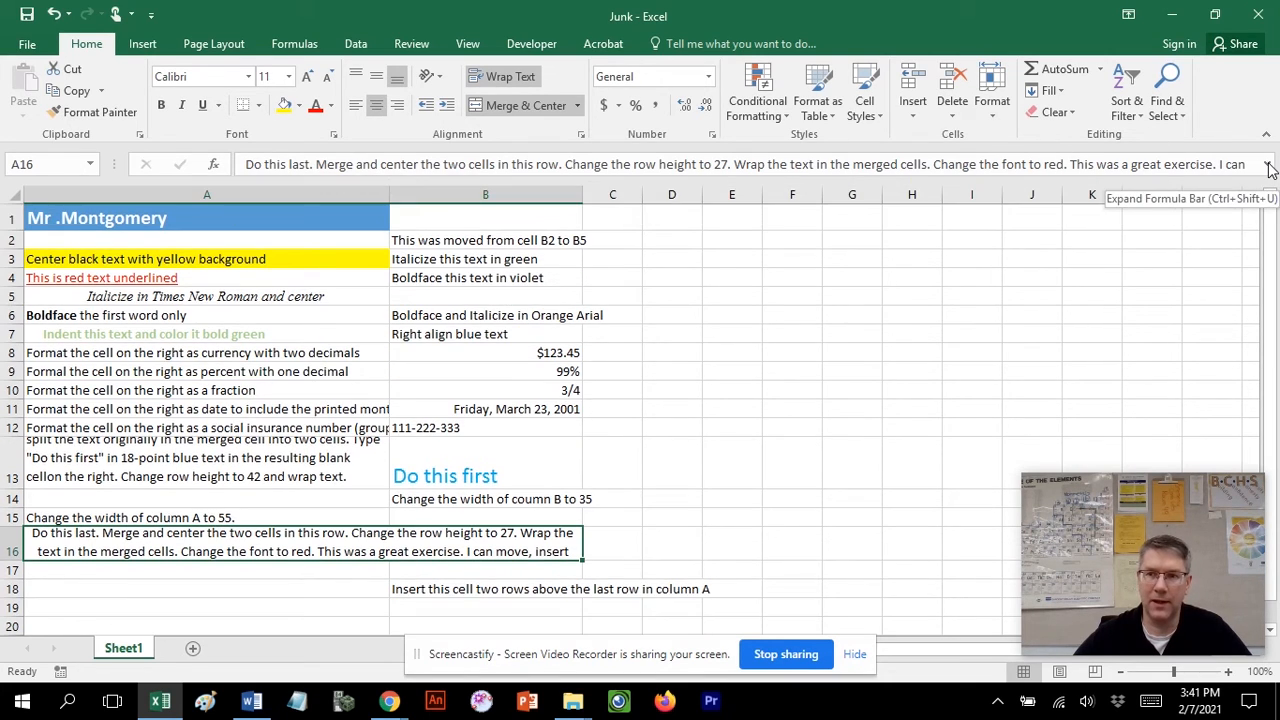
click(1268, 168)
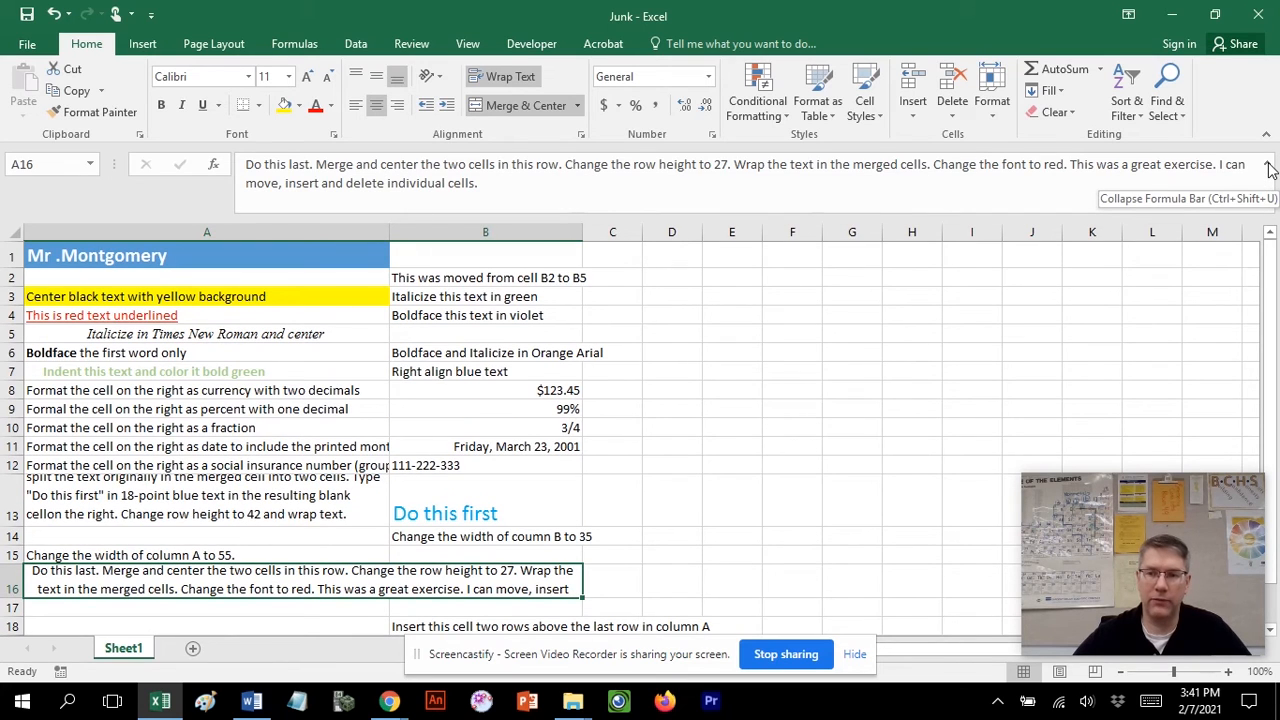
click(1268, 168)
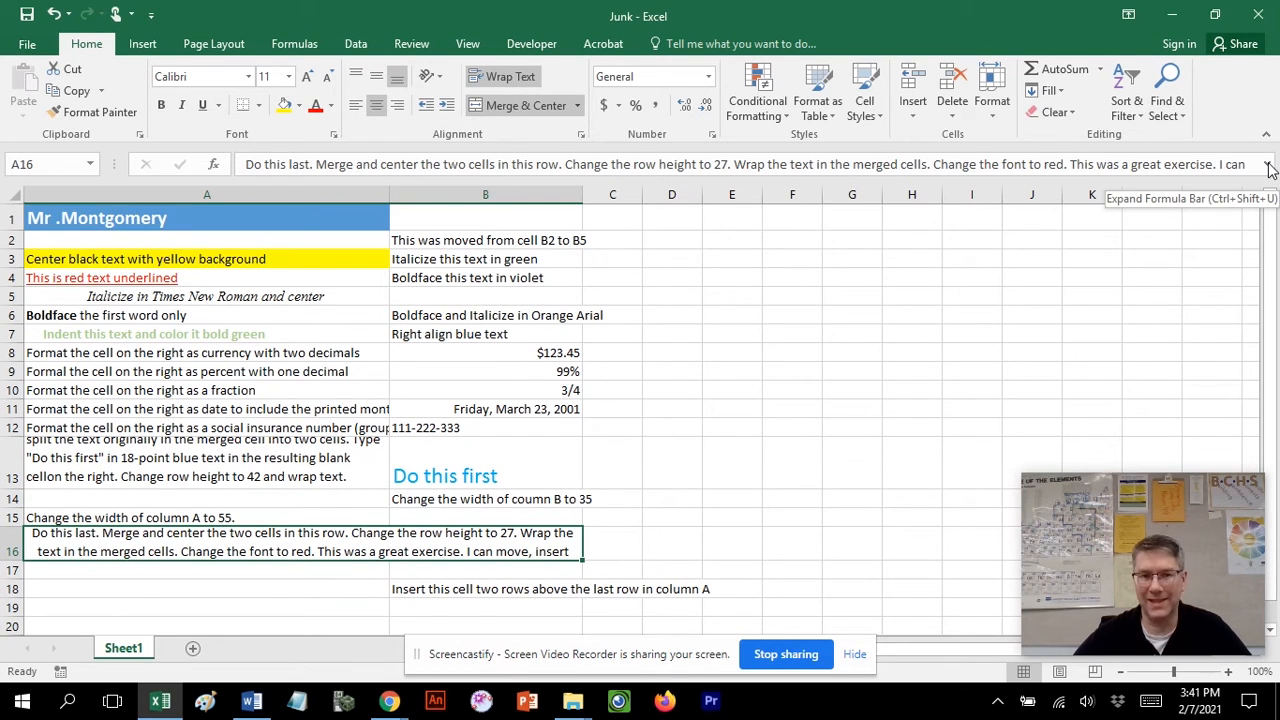
click(1268, 168)
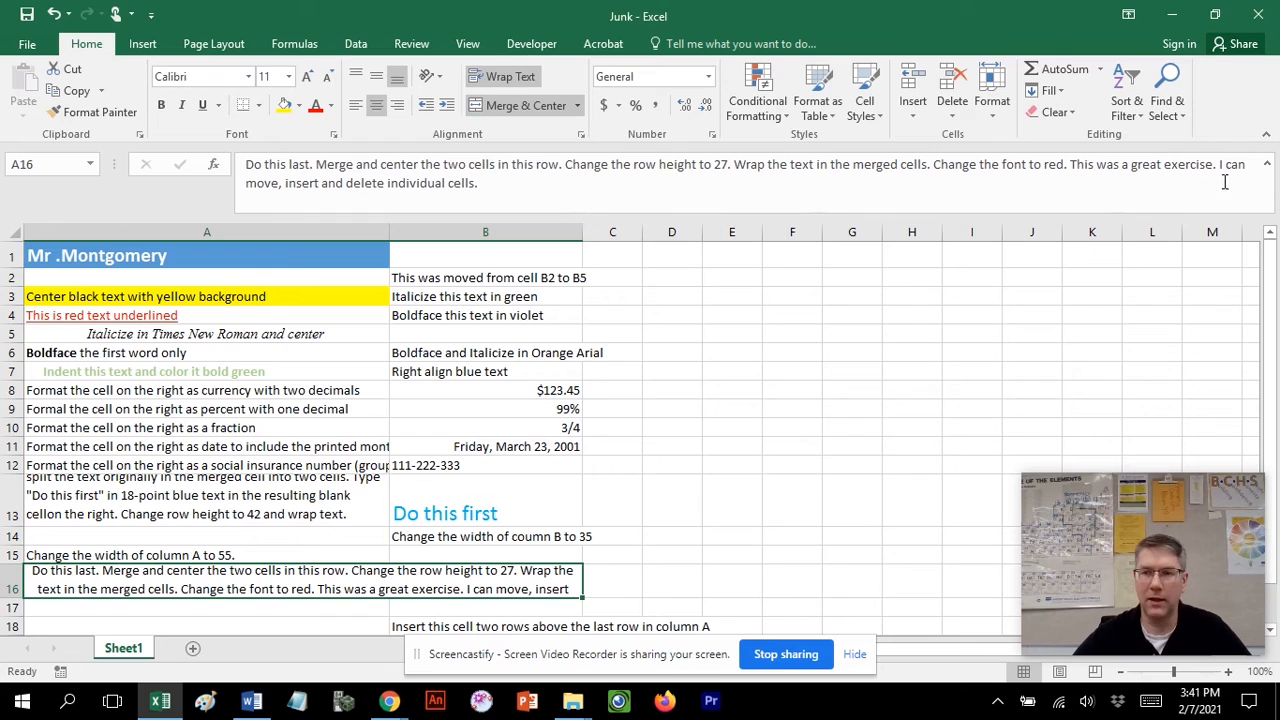
click(1268, 168)
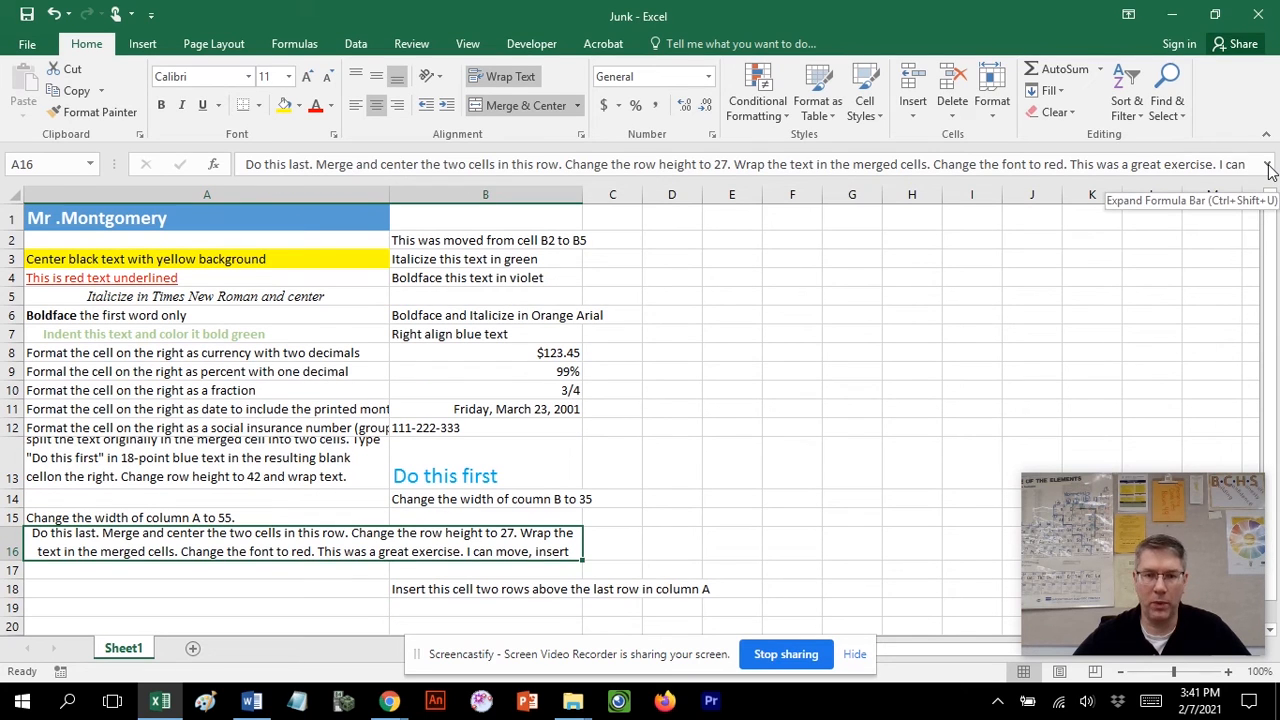
Move the text from cell B18 into cell A14.
click(478, 590)
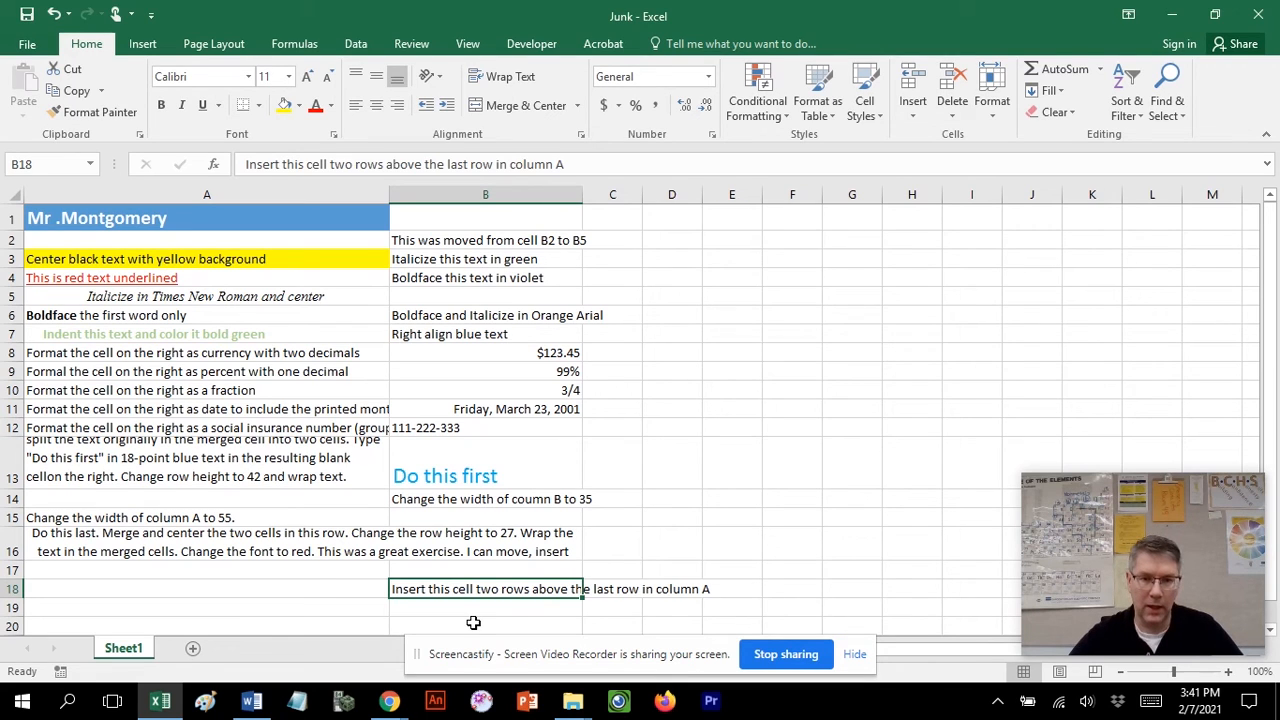
key(ctrl+x)
click(124, 494)
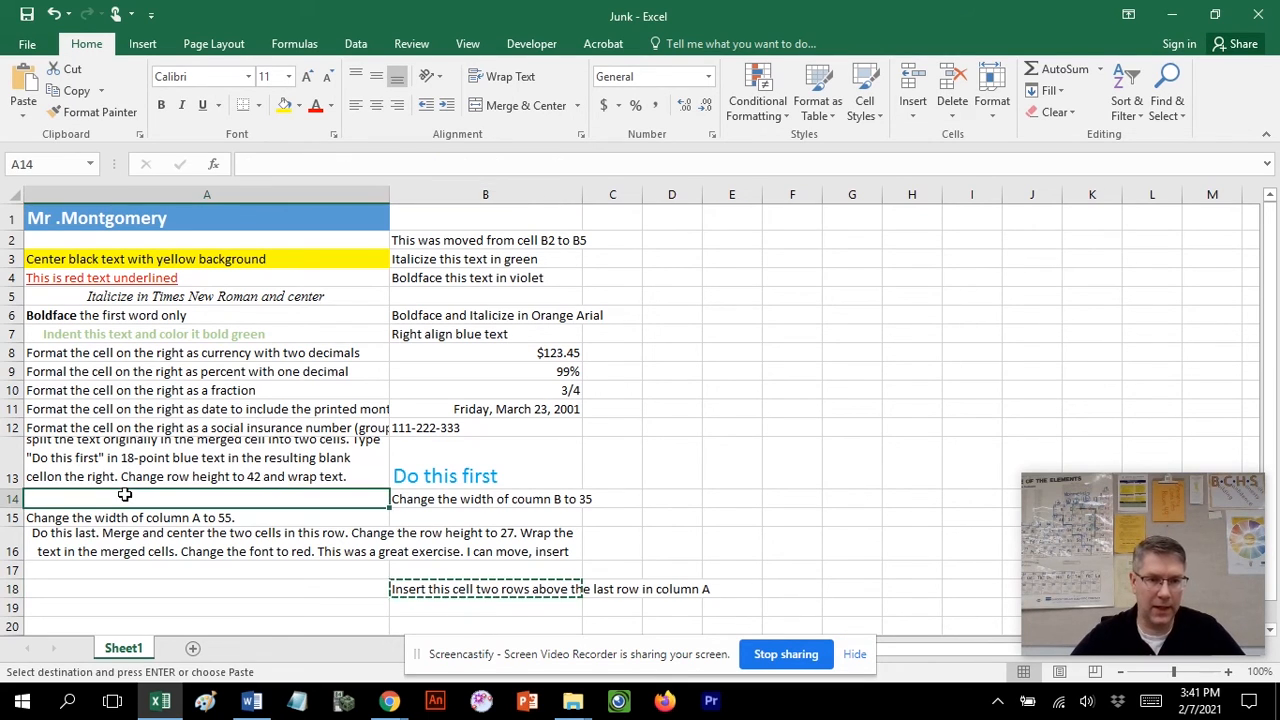
key(ctrl+v)
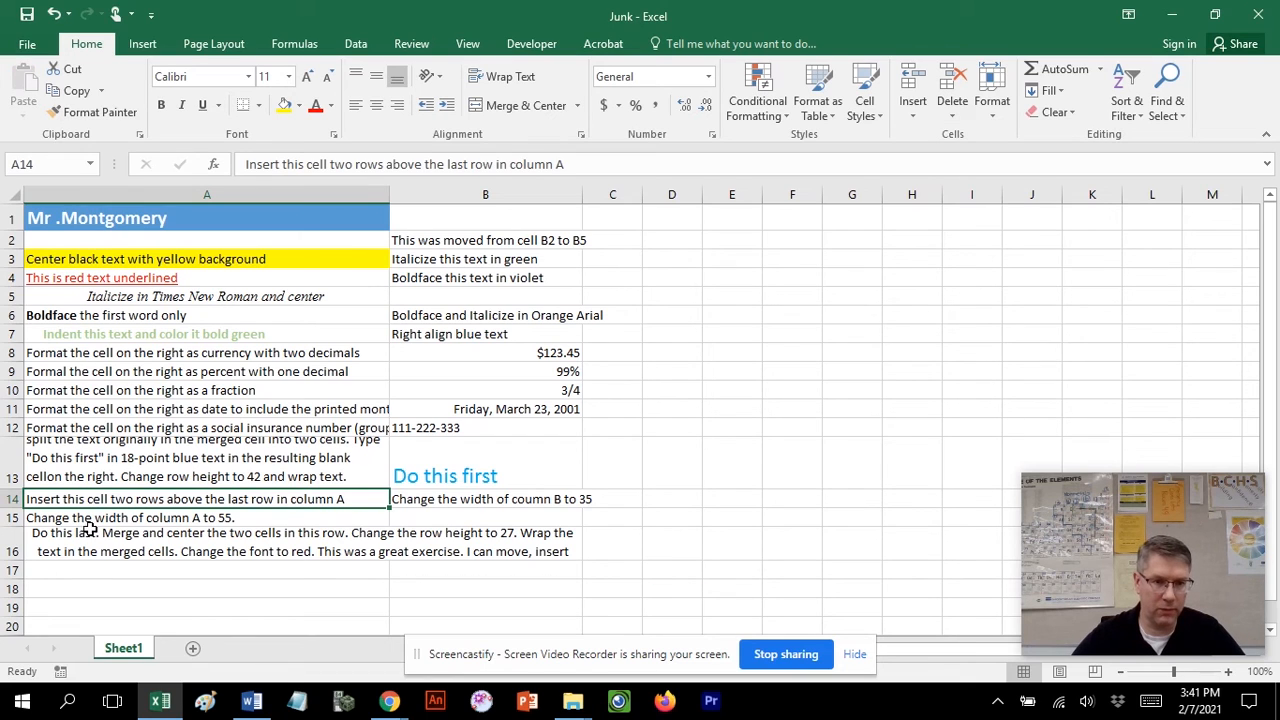
Italicize the text in cell B3 and color it green.
click(457, 240)
click(474, 261)
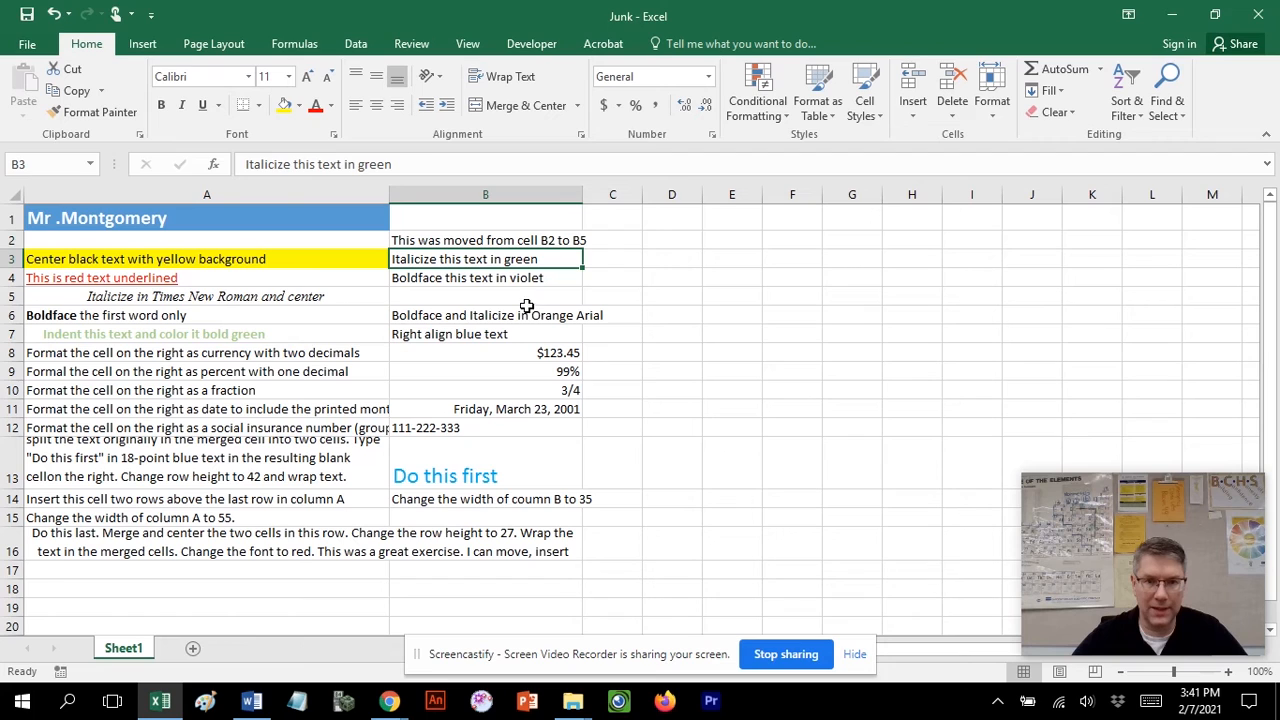
click(181, 105)
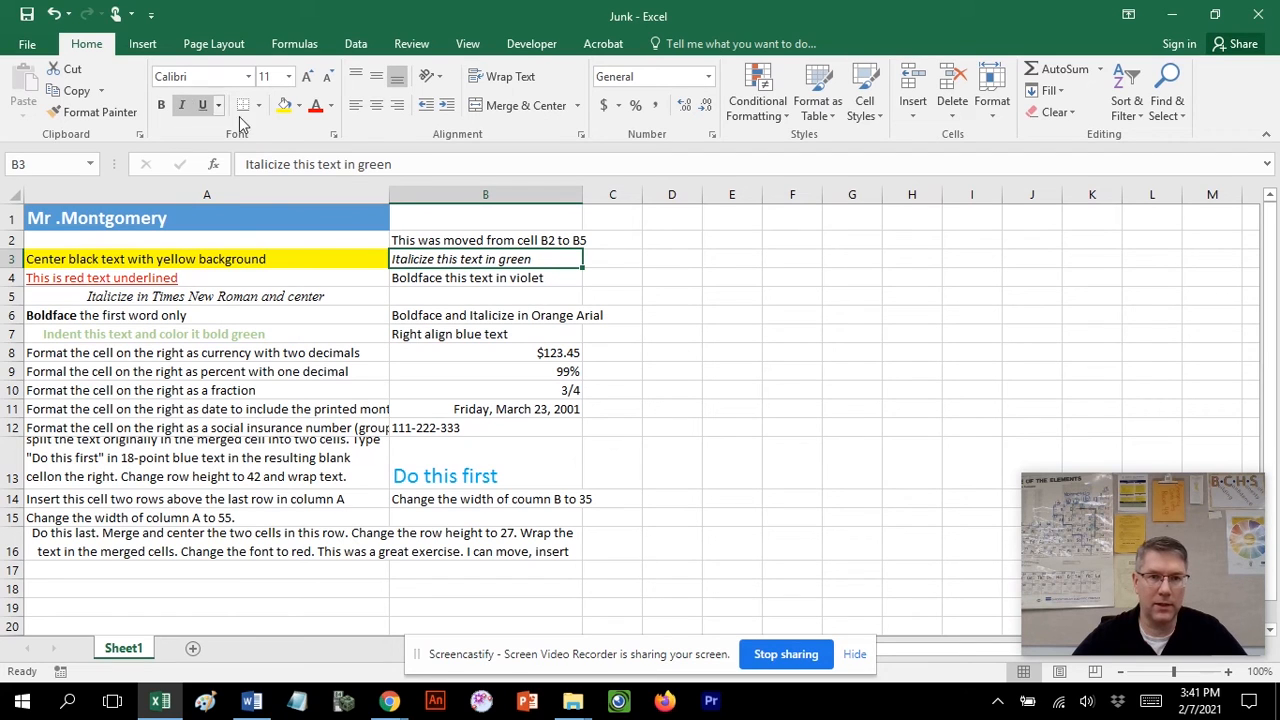
click(332, 106)
click(395, 274)
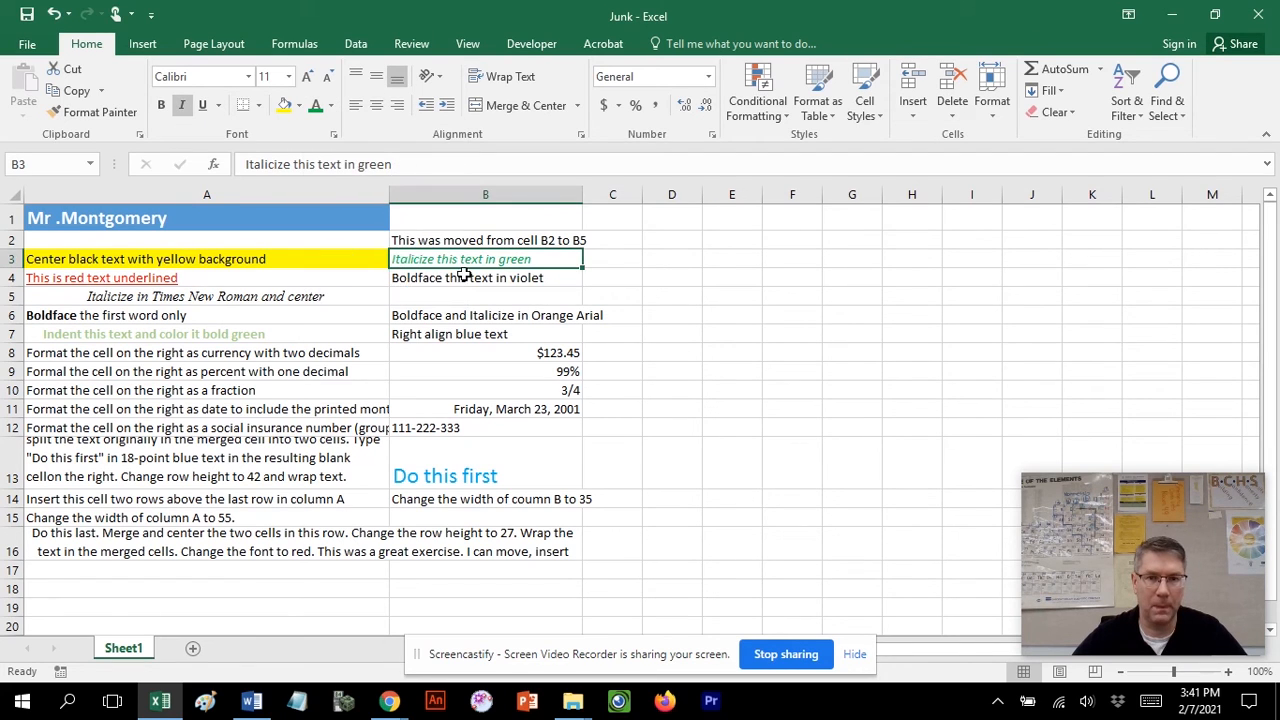
Boldface the text in cell B4 and color it violet.
click(466, 278)
drag(413, 167, 243, 166)
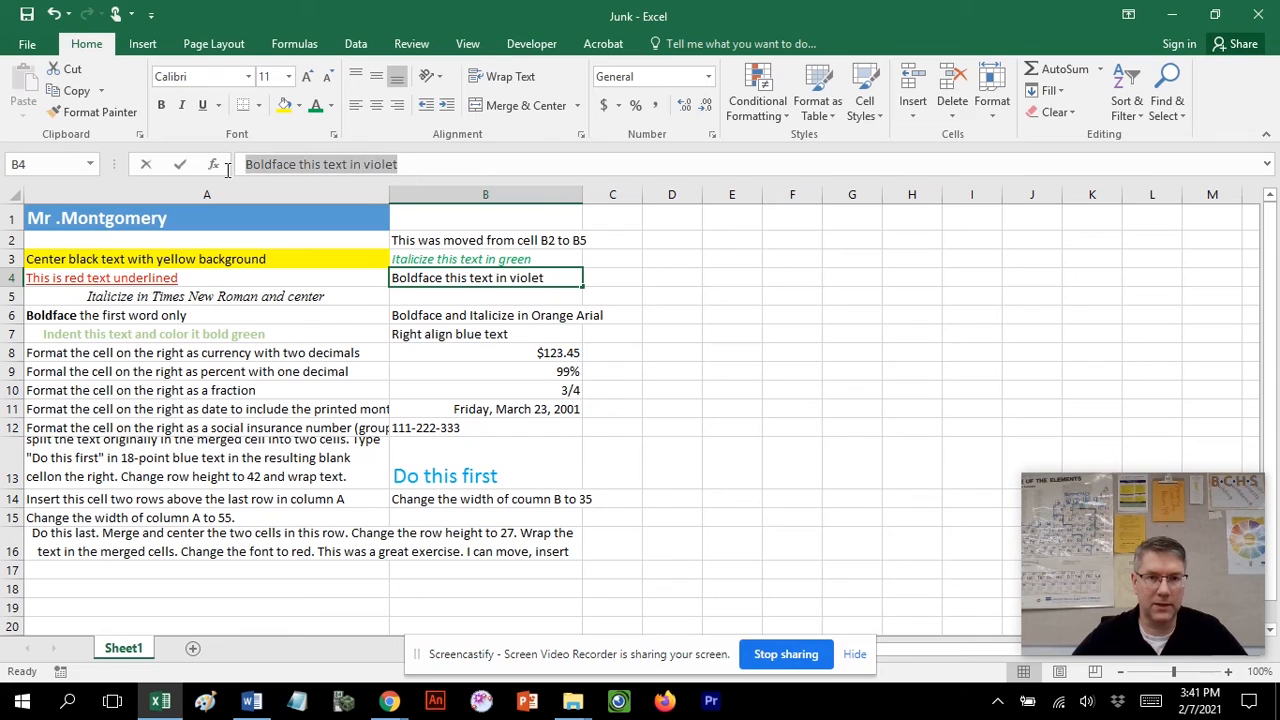
click(239, 127)
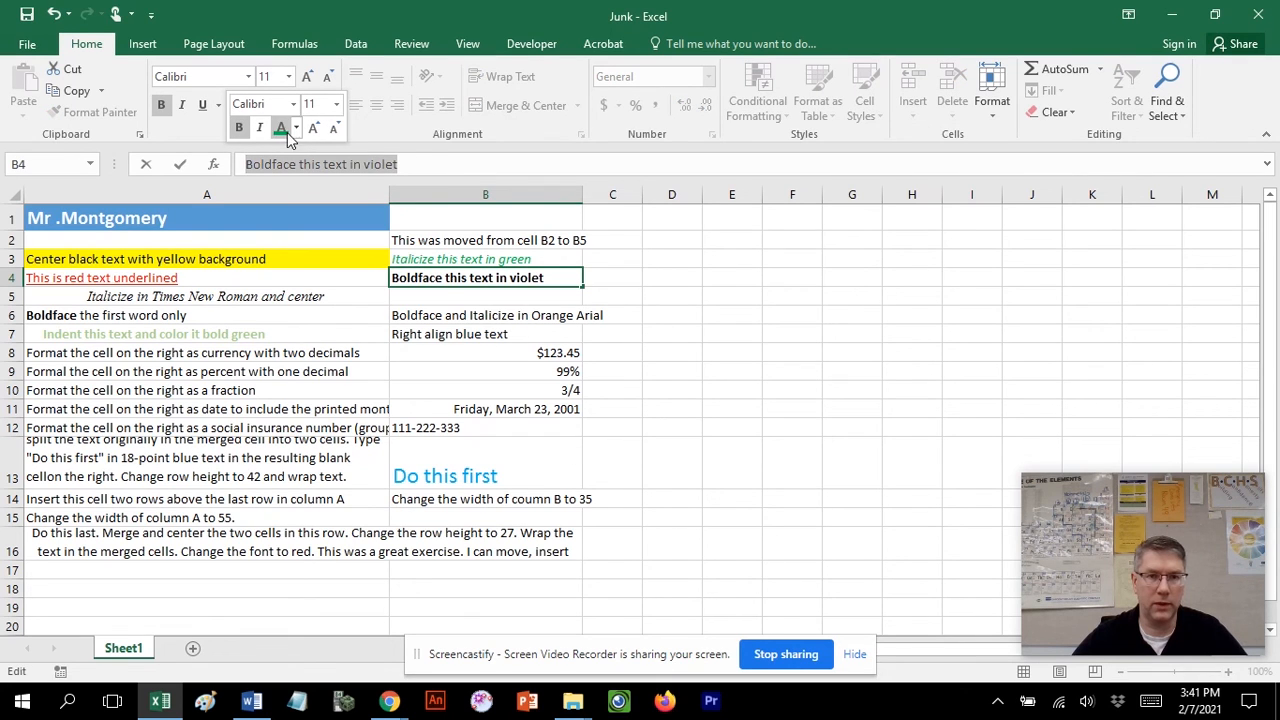
click(296, 129)
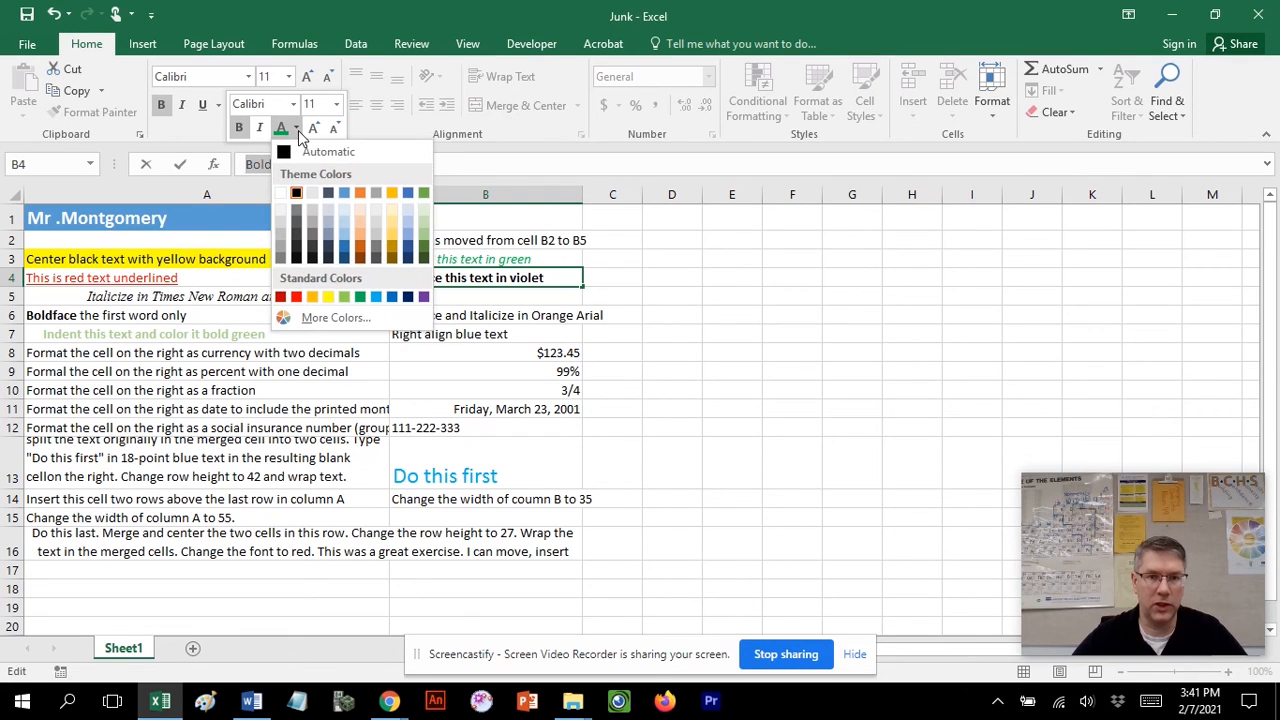
click(423, 297)
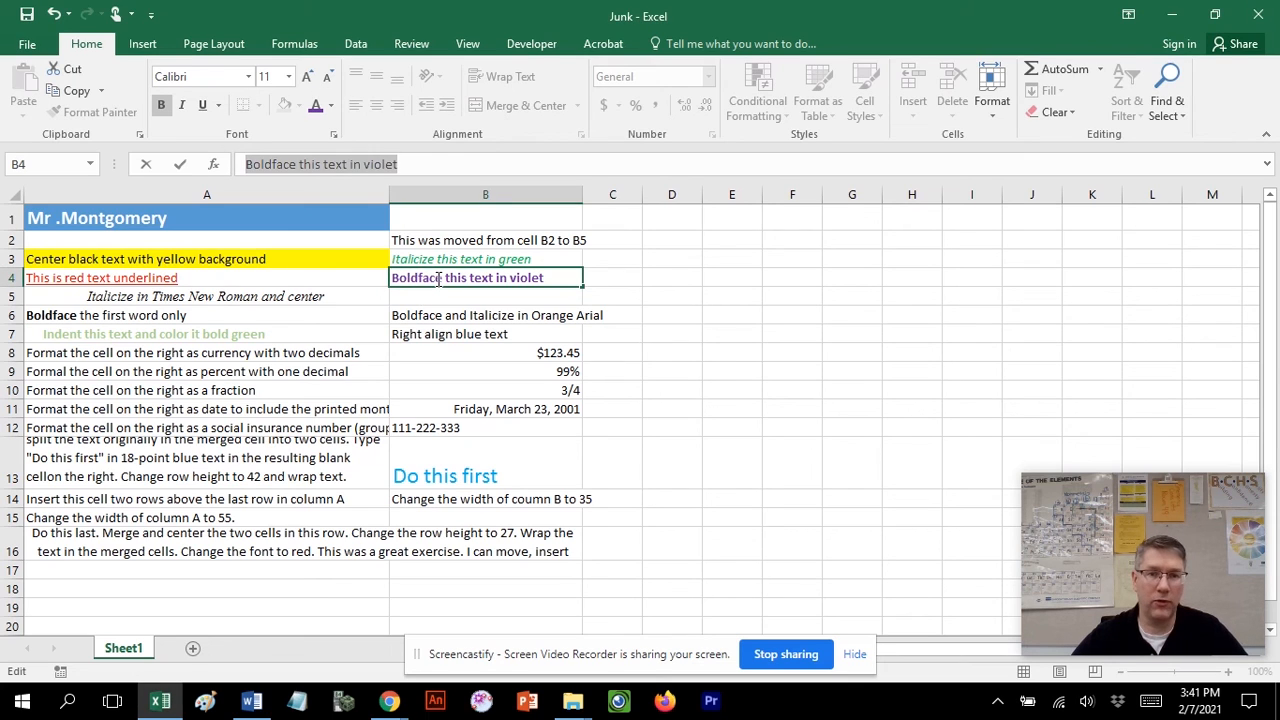
click(735, 297)
click(462, 278)
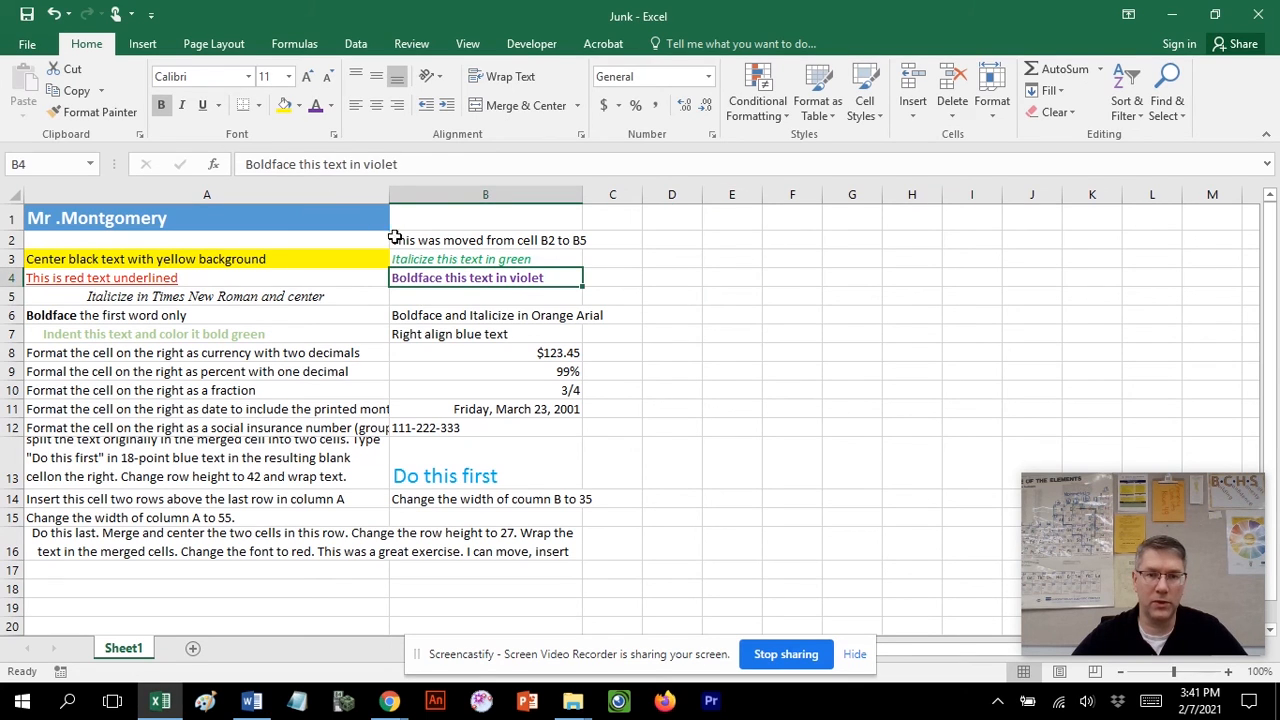
right_click(446, 283)
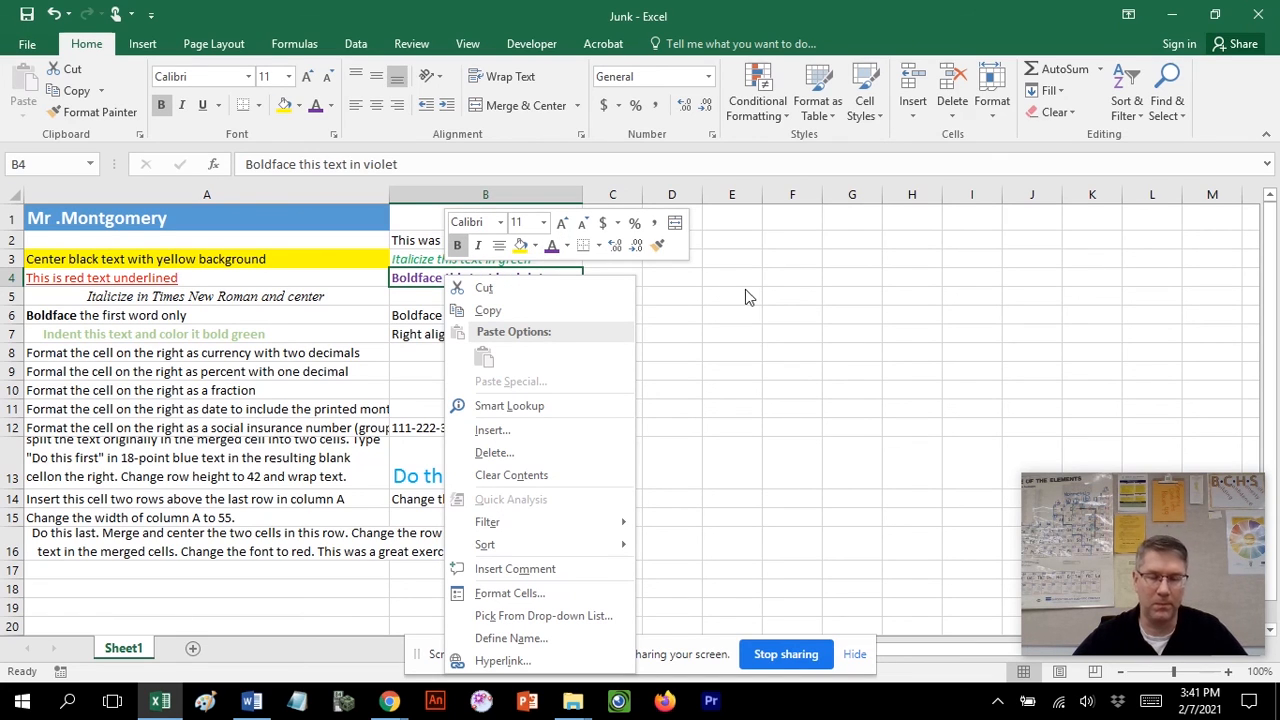
click(778, 358)
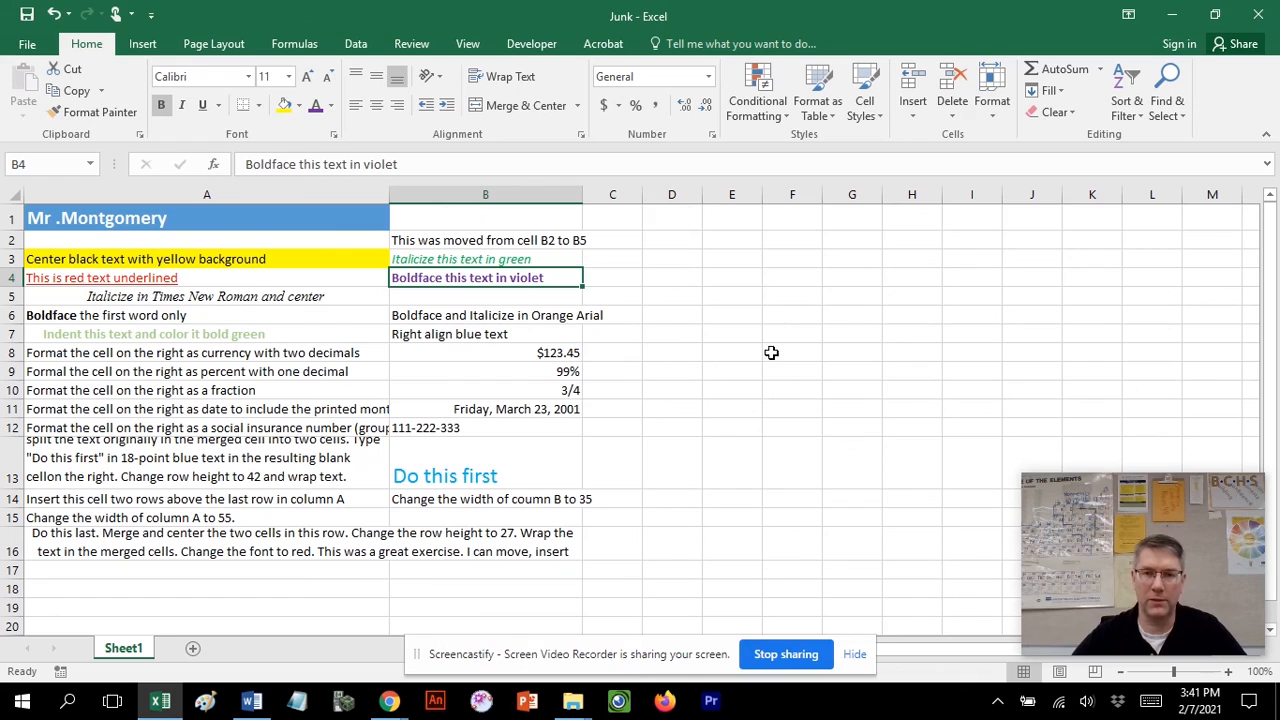